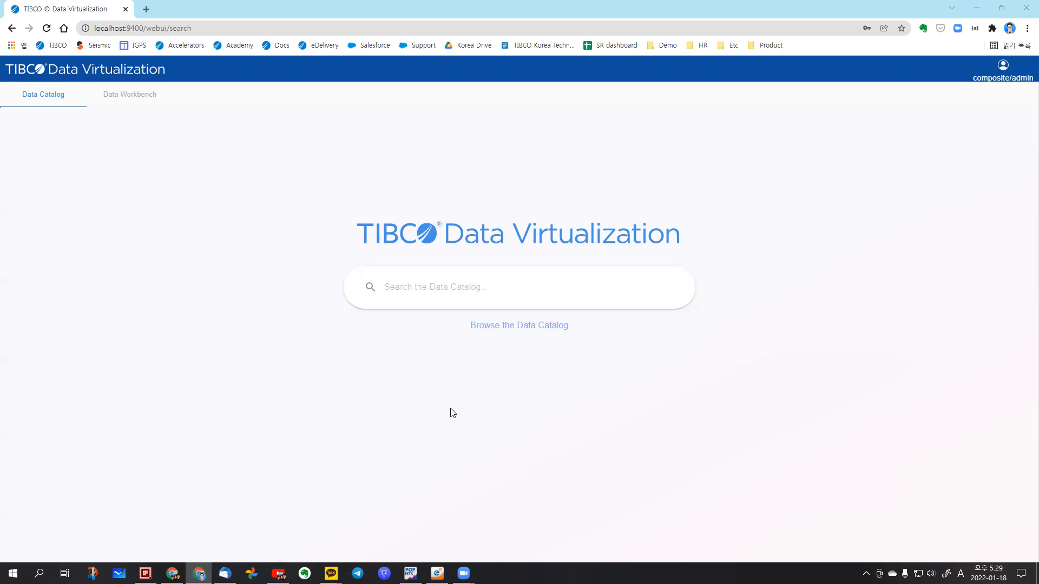
Step: Browse the Data Catalog and view the tables of the ds_inventory and ds_orders data stores
left_click(503, 331)
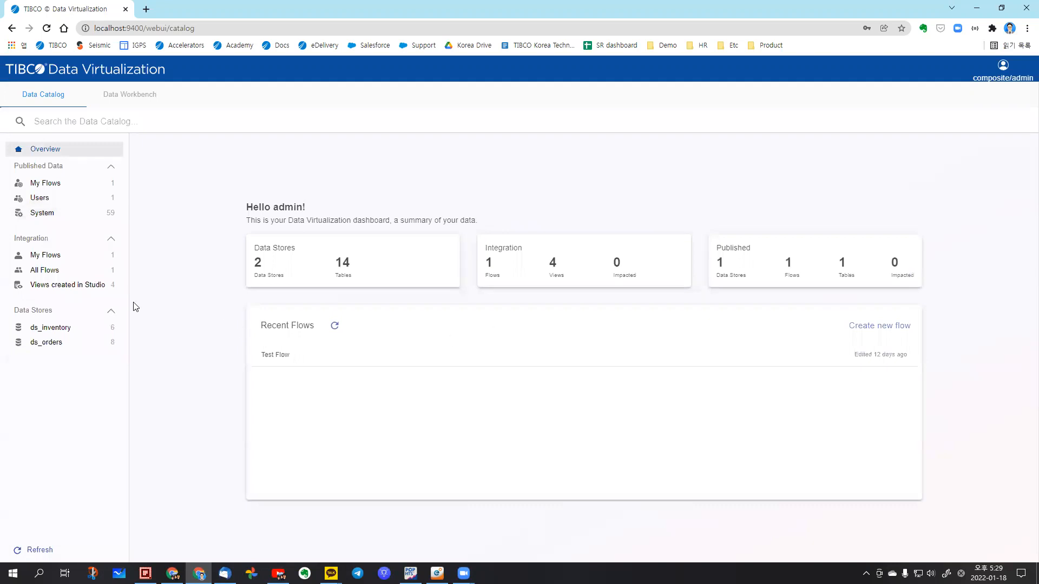
left_click(45, 330)
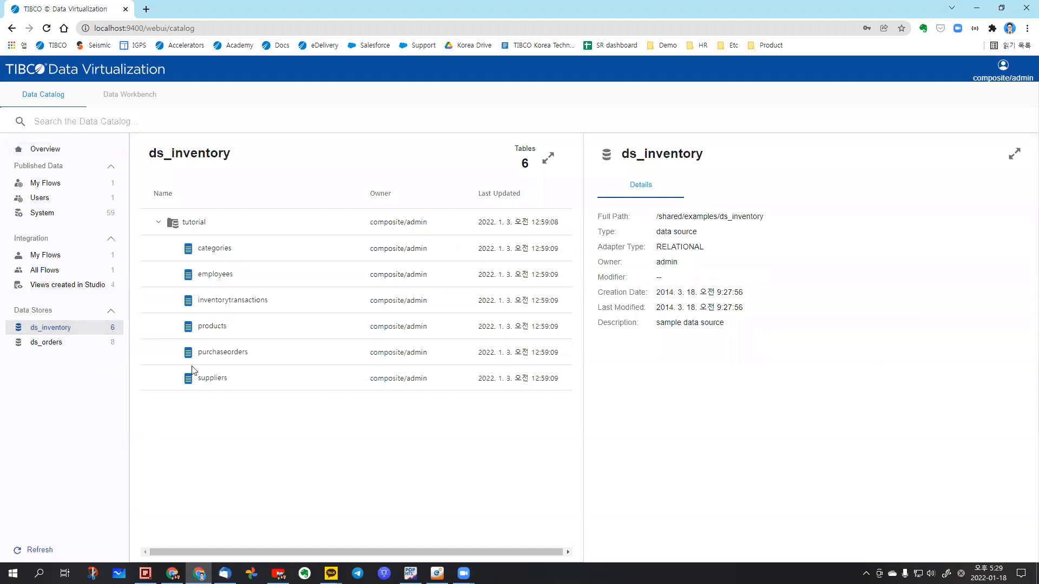
left_click(67, 343)
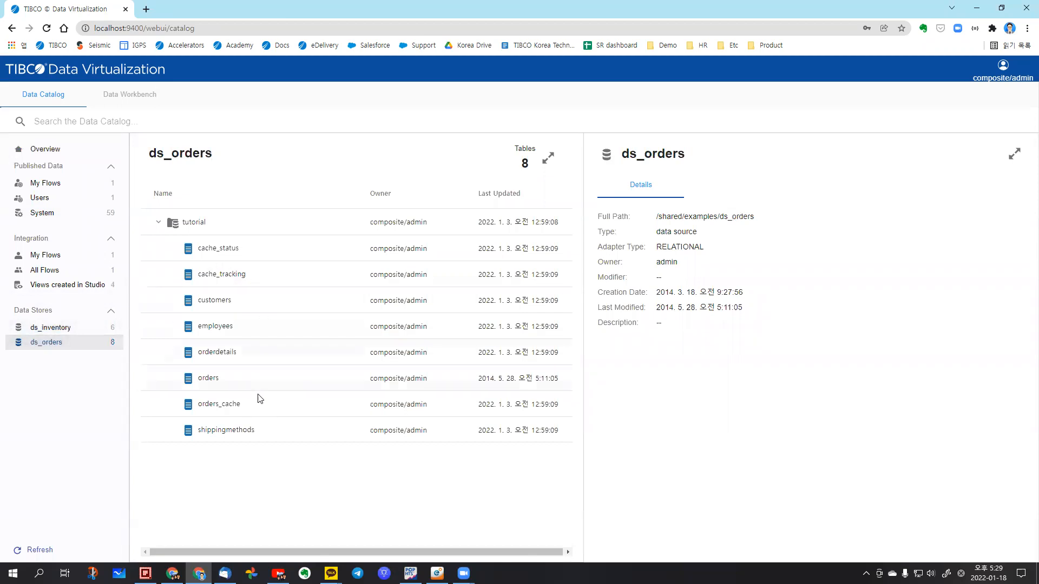
Step: Search the Data Catalog for "customers", then clear the search
left_click(85, 125)
type("customers")
key("Return")
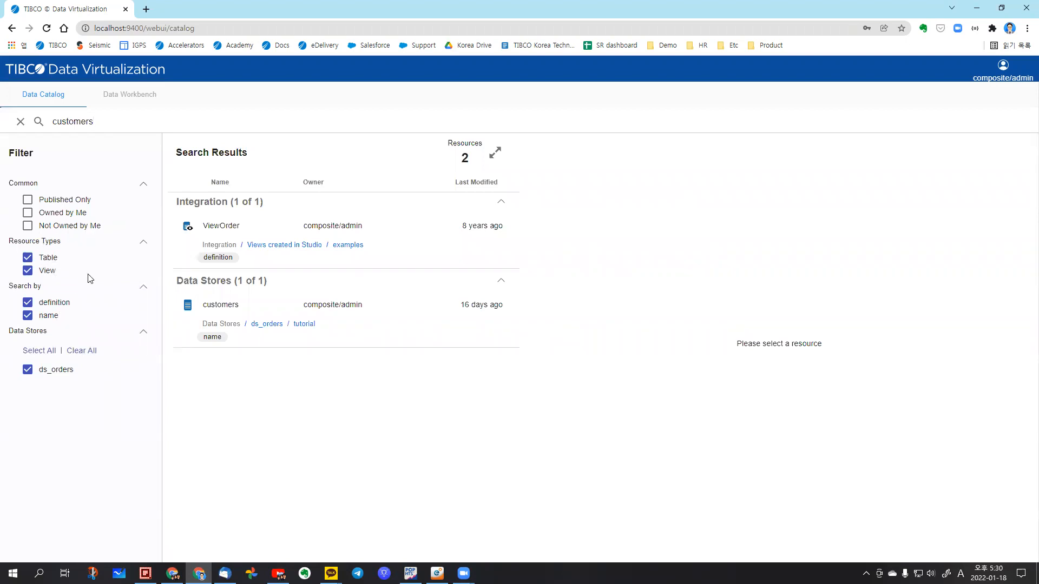
left_click(20, 122)
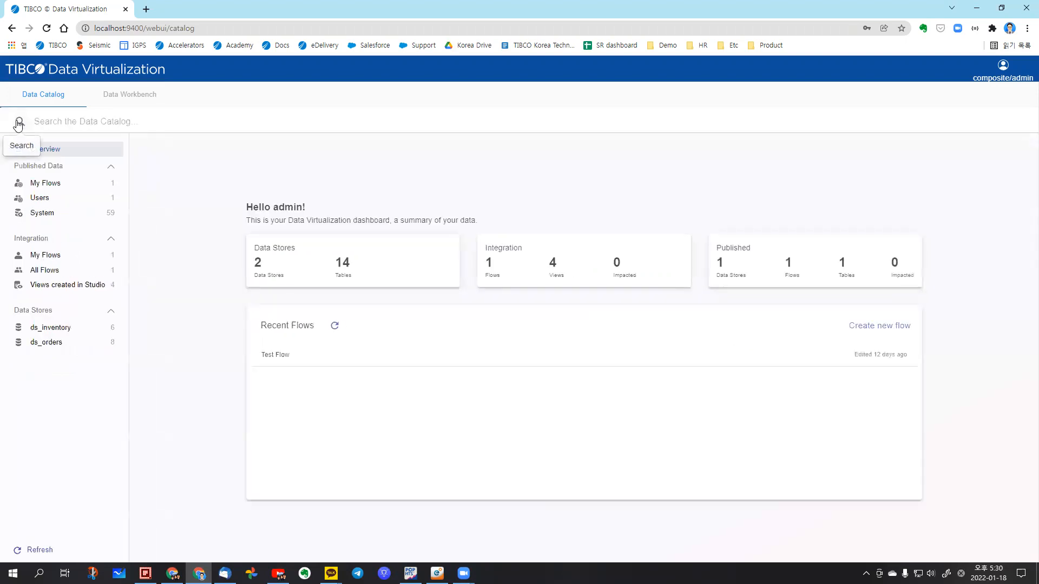
Step: Check the ds_inventory data store's description, and examine the details, columns and data preview of its categories table
left_click(67, 331)
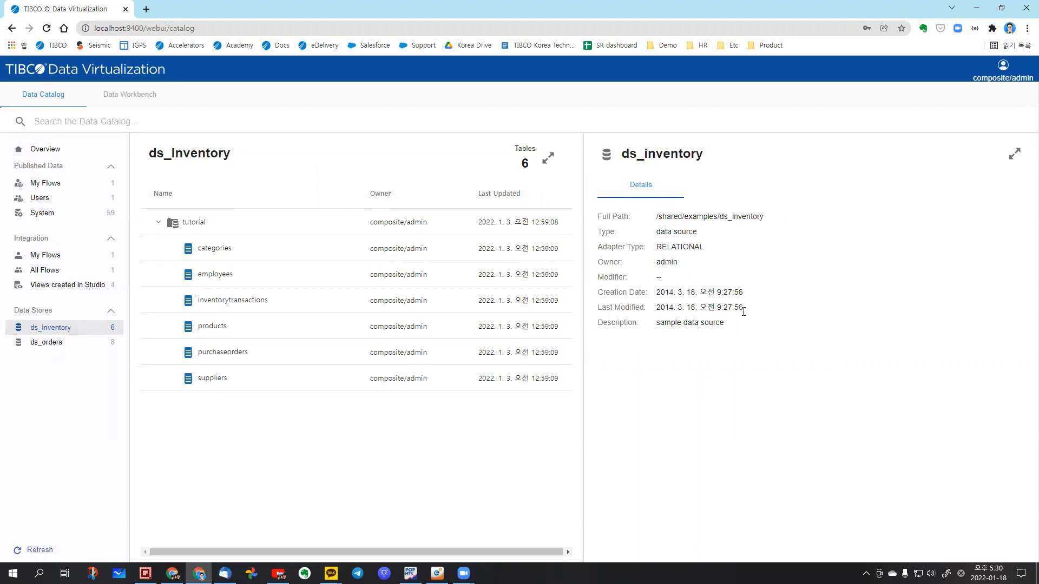
left_click_drag(656, 323, 732, 327)
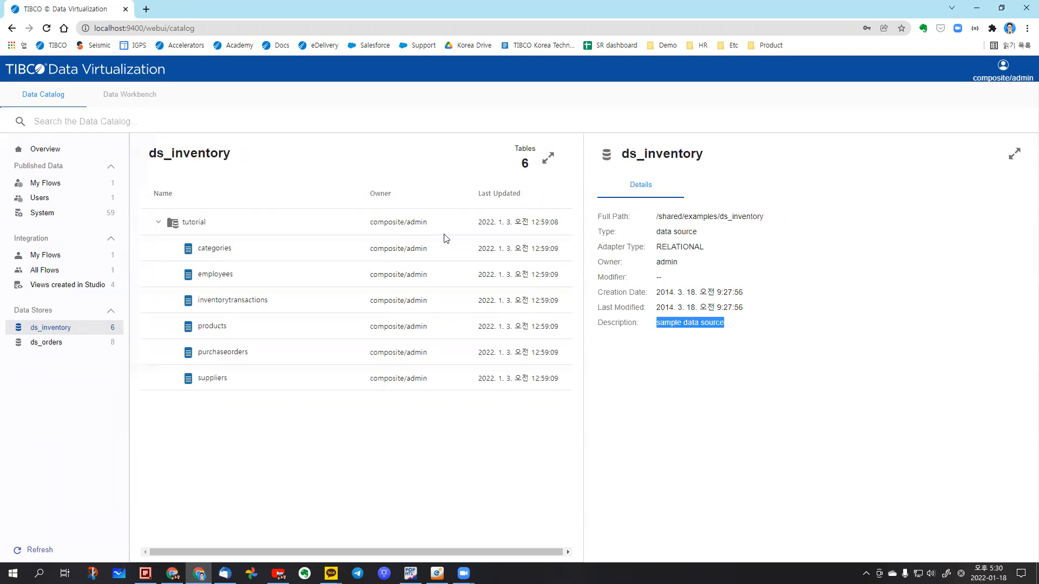
left_click(224, 254)
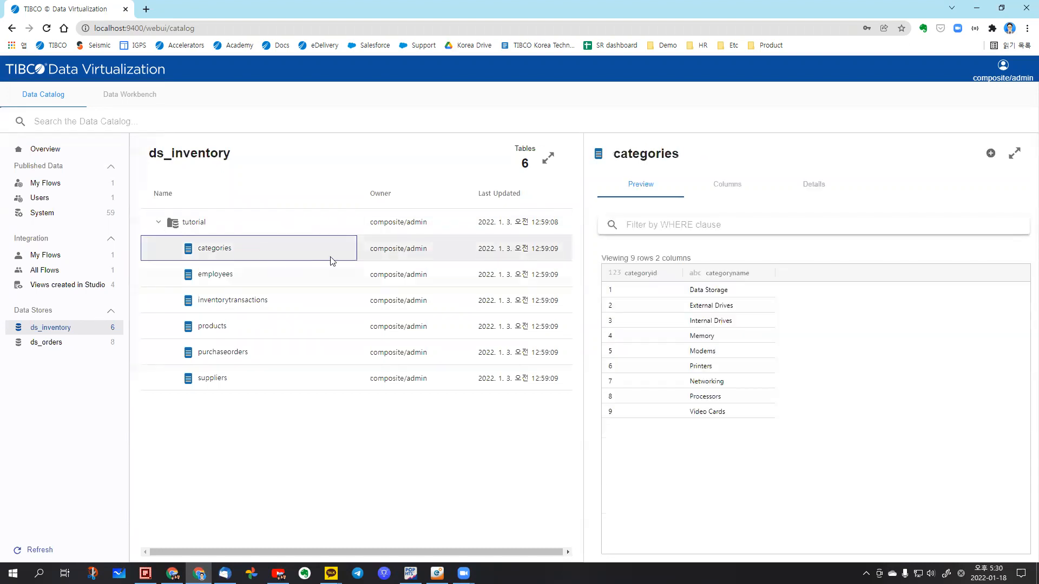
left_click(799, 194)
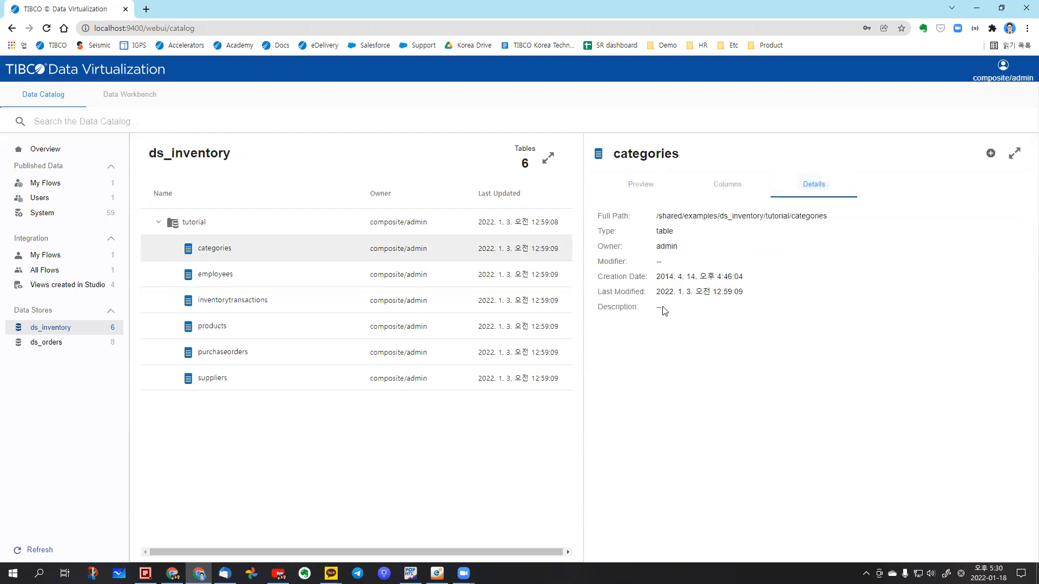
left_click_drag(658, 310, 666, 309)
left_click(731, 189)
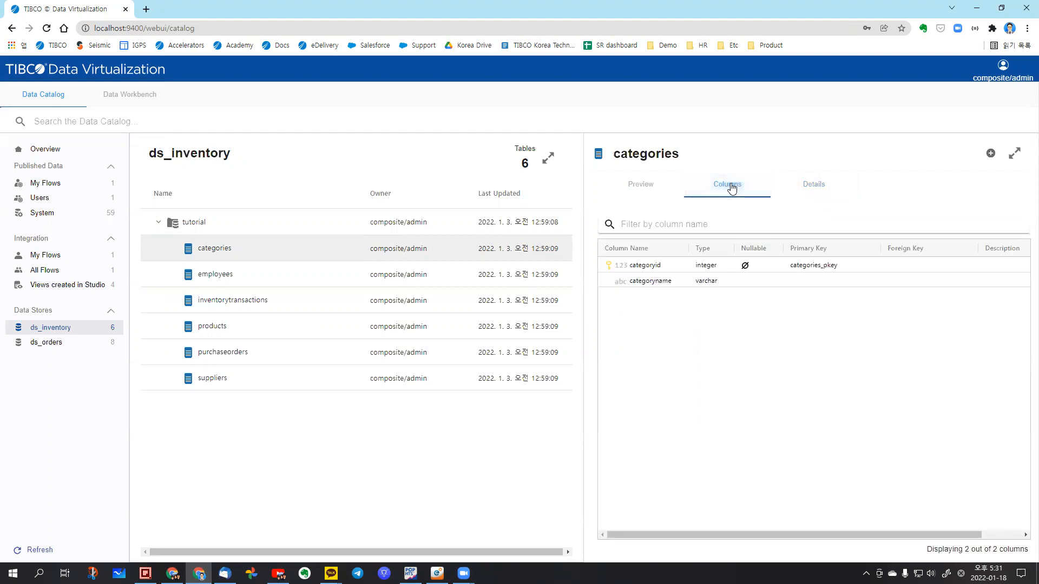
left_click(639, 189)
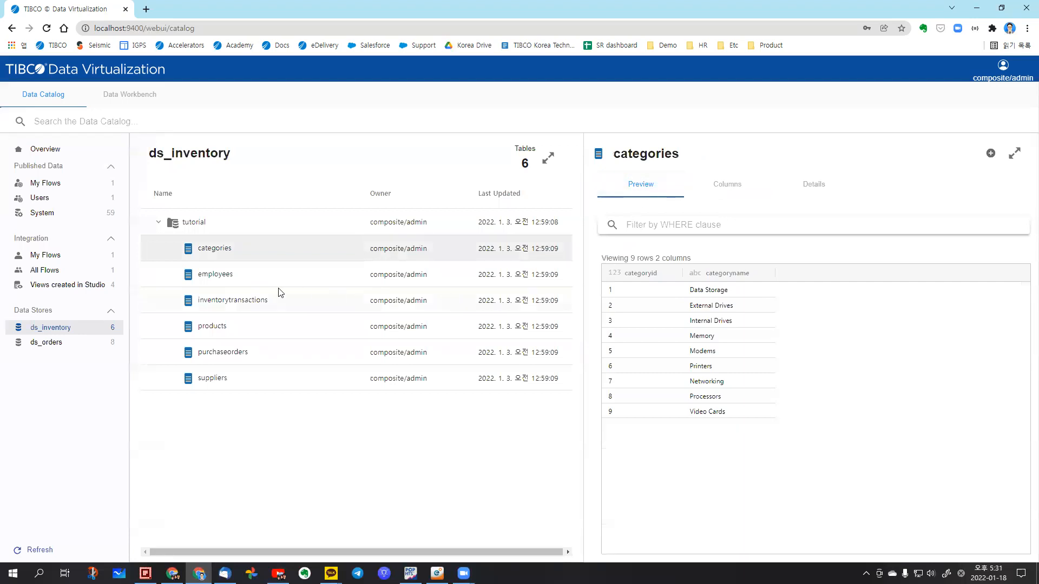
Step: Preview the inventorytransactions table of ds_inventory and show the tables in the ds_orders data store
left_click(206, 302)
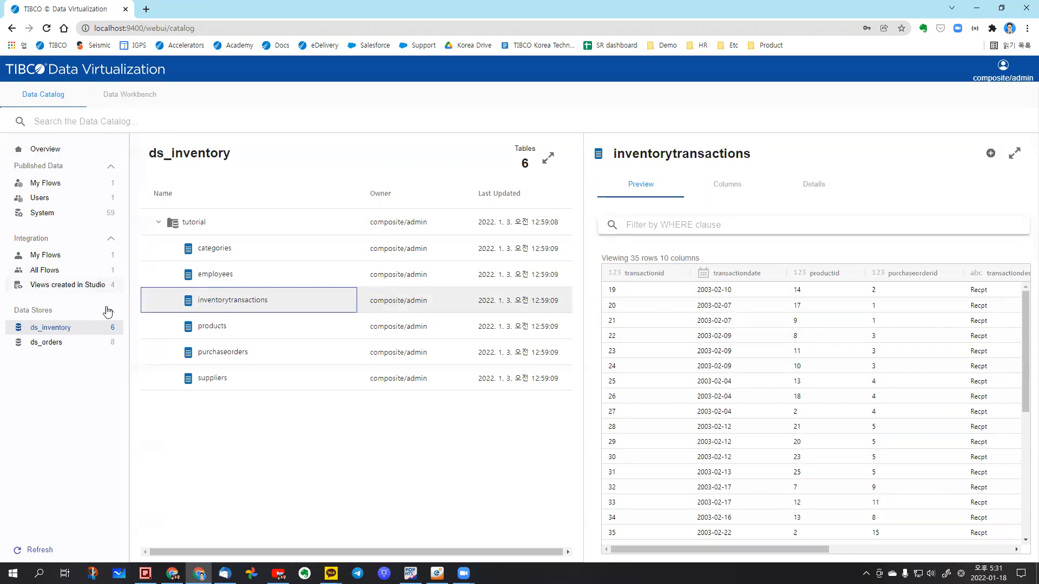
left_click(54, 344)
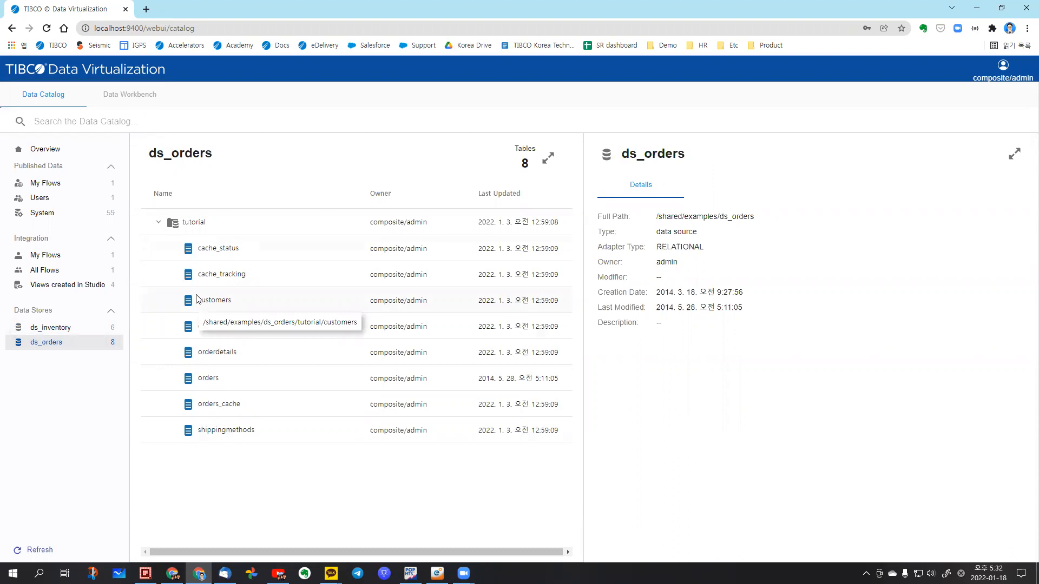
Step: Open the existing Test Flow in the Data Workbench and examine the included columns of its Columns 1 operator
left_click(123, 97)
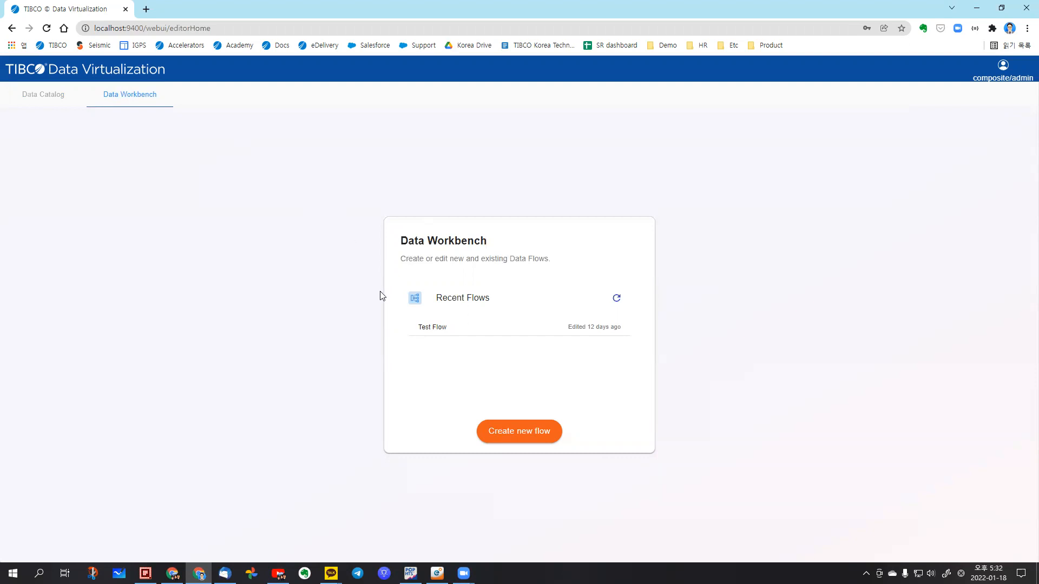
left_click(439, 334)
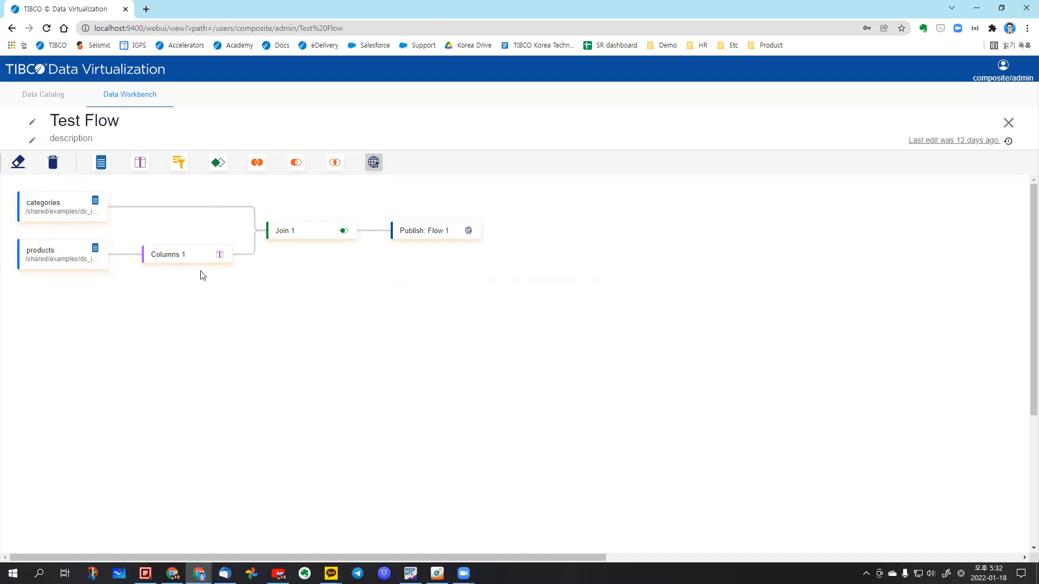
left_click(211, 256)
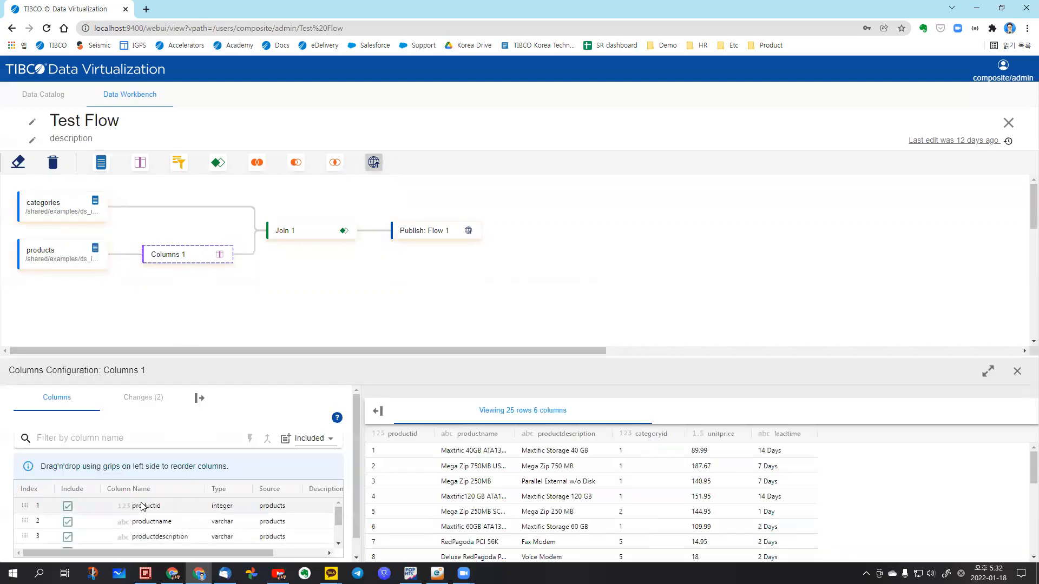
scroll(108, 519, "down", 2)
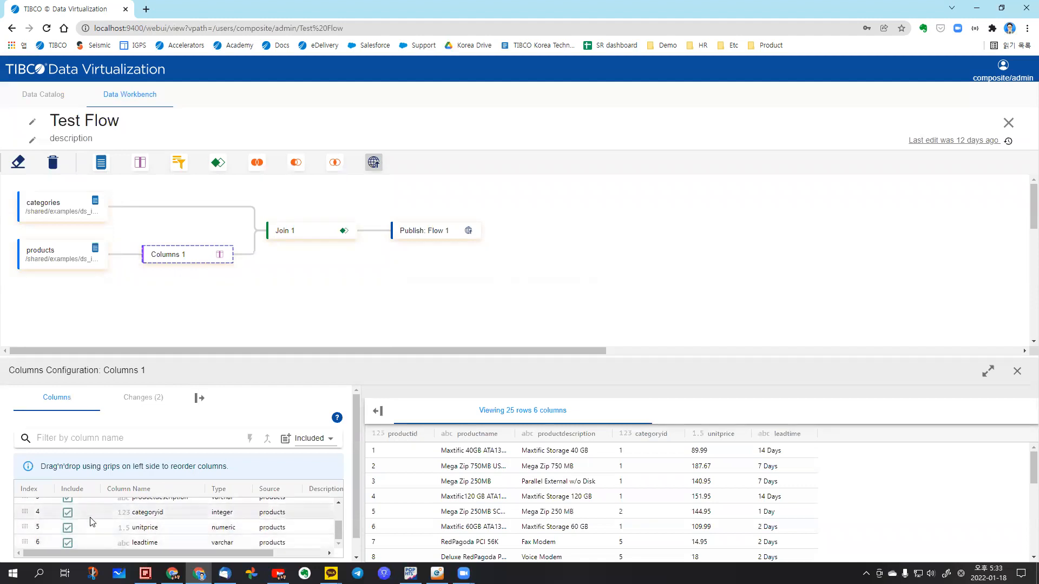
scroll(151, 524, "down", 2)
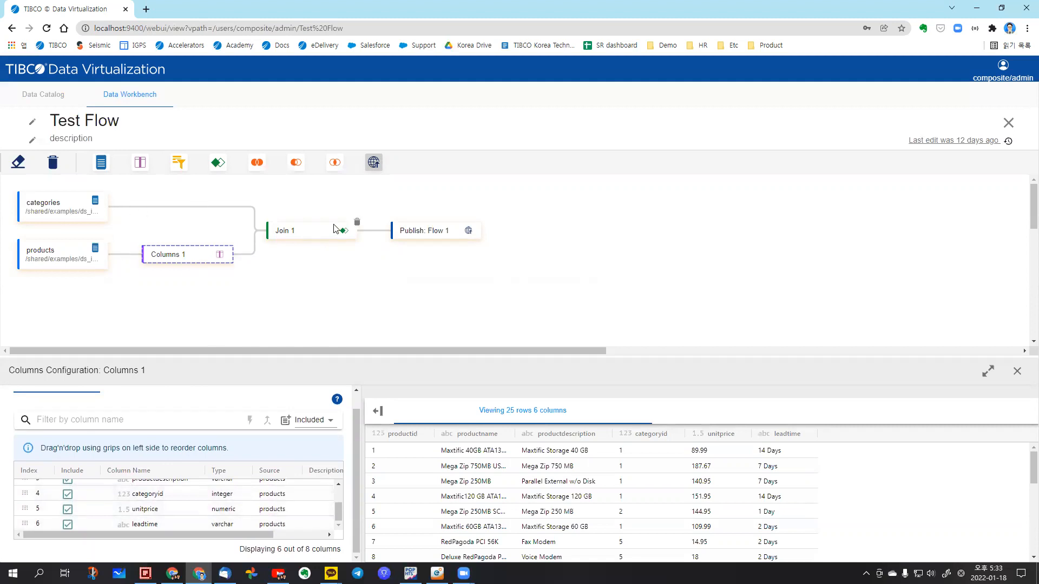
Step: Examine the join type, join condition and result preview of the Join 1 operator in Test Flow
left_click(299, 232)
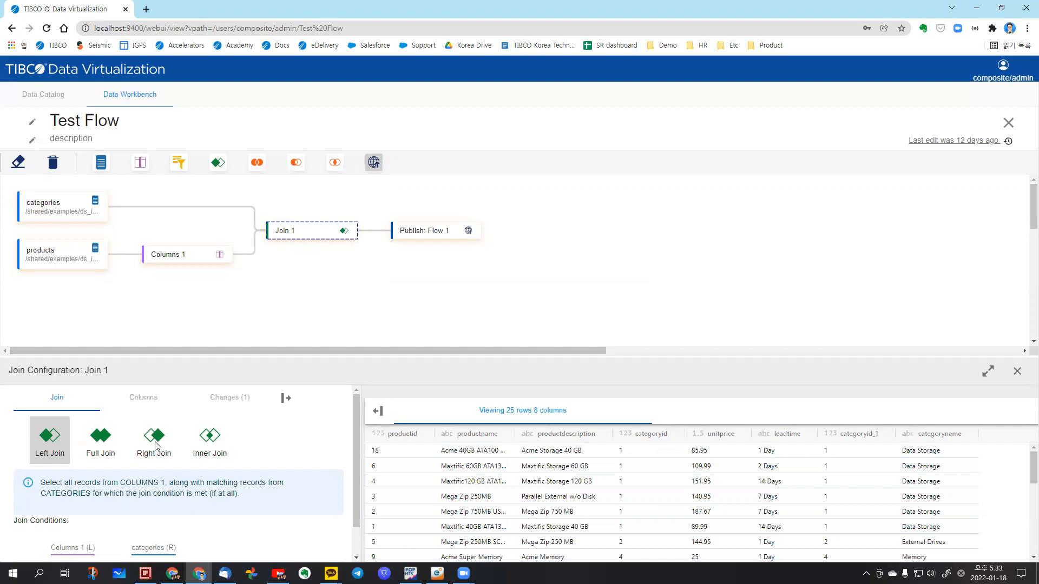
scroll(152, 452, "down", 1)
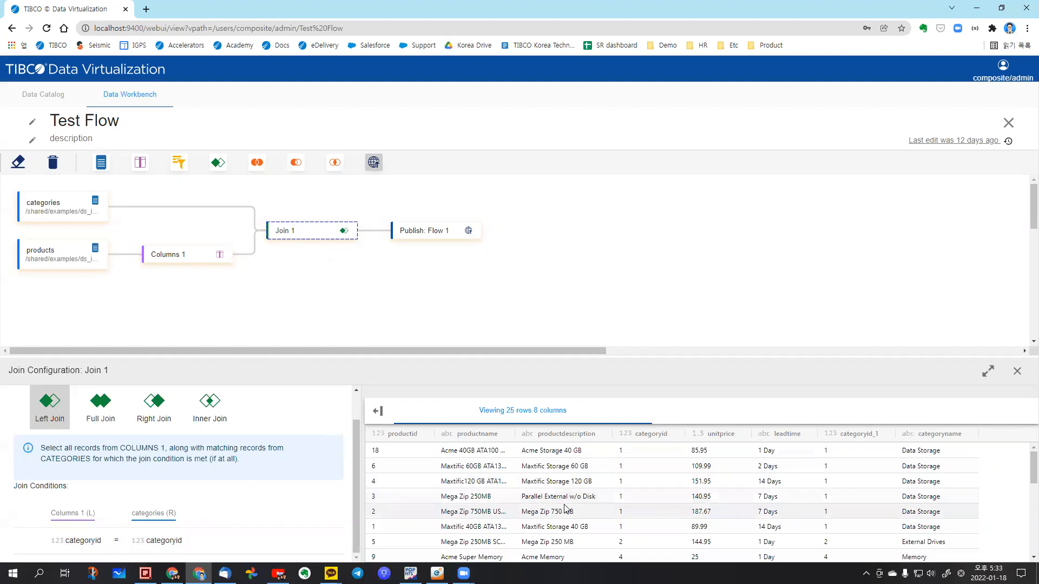
left_click(989, 372)
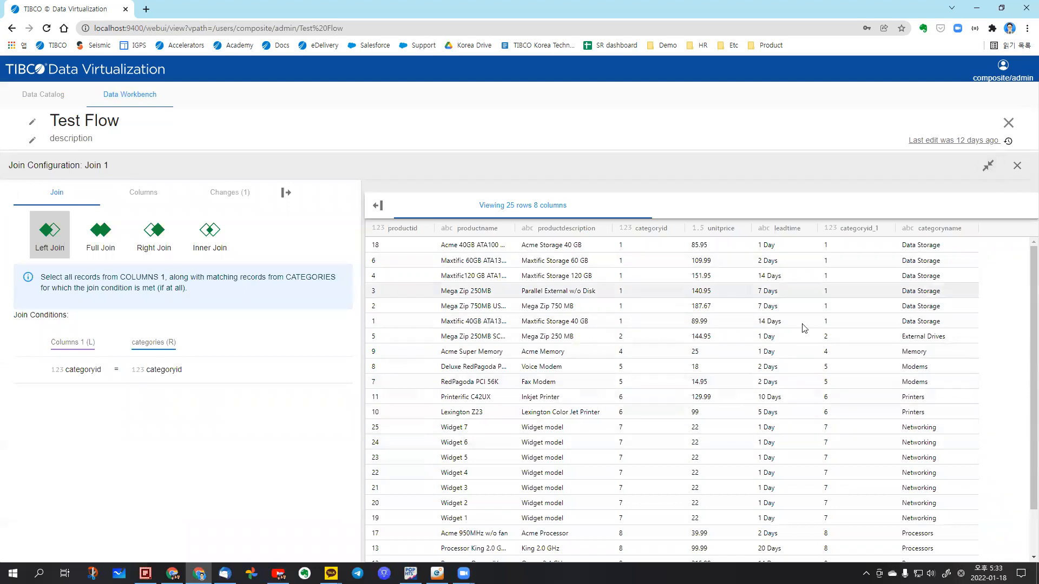
left_click(989, 166)
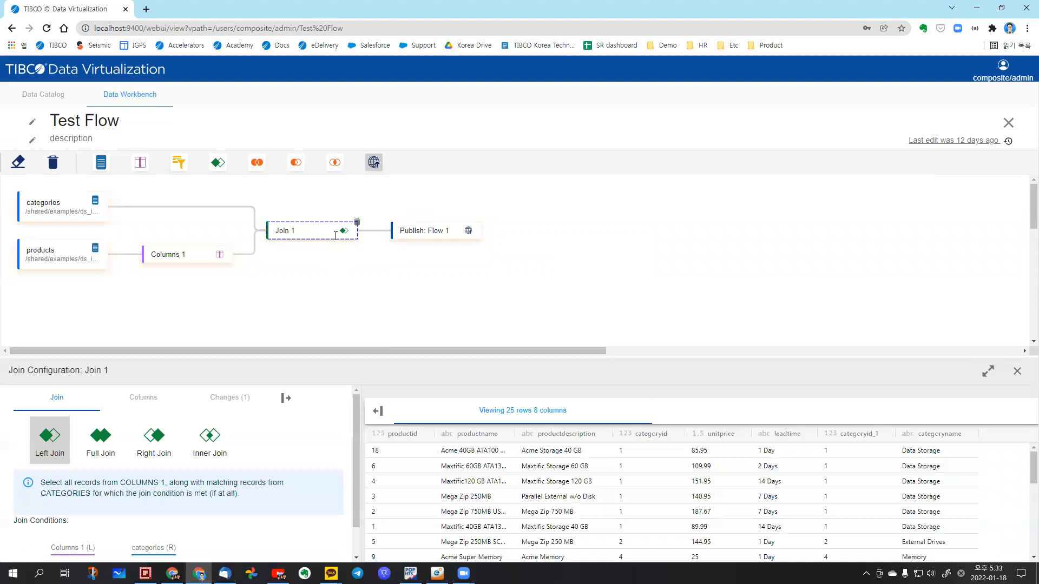
Step: Examine the publish location and connection endpoints of the Publish: Flow 1 operator
left_click(409, 228)
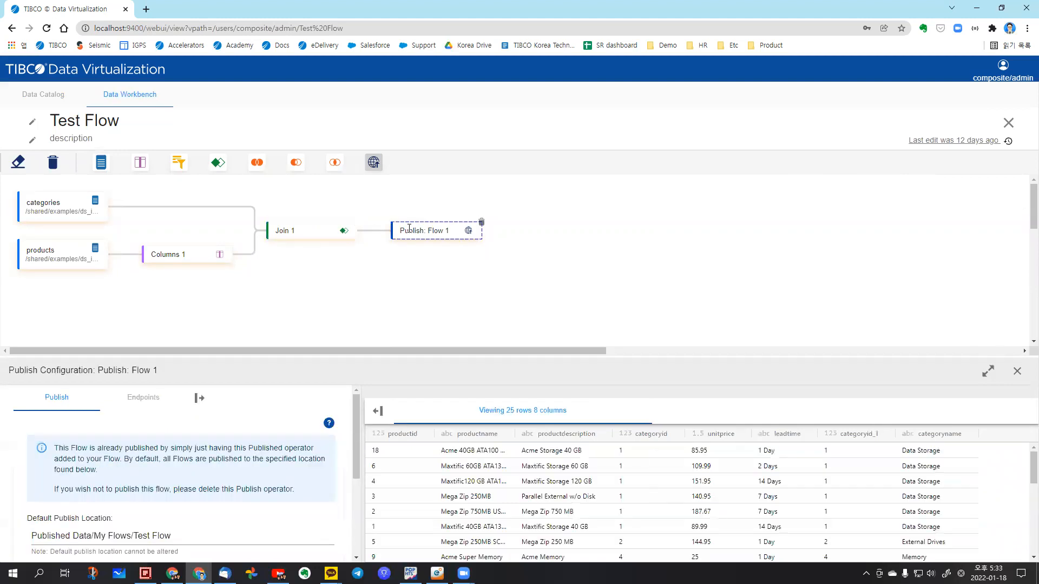
left_click(987, 372)
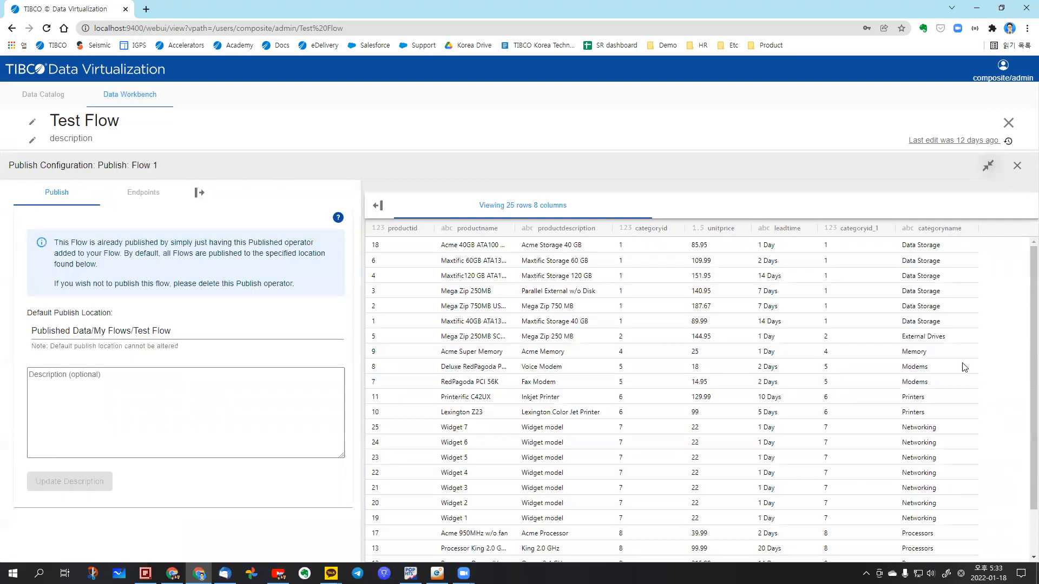
left_click(136, 199)
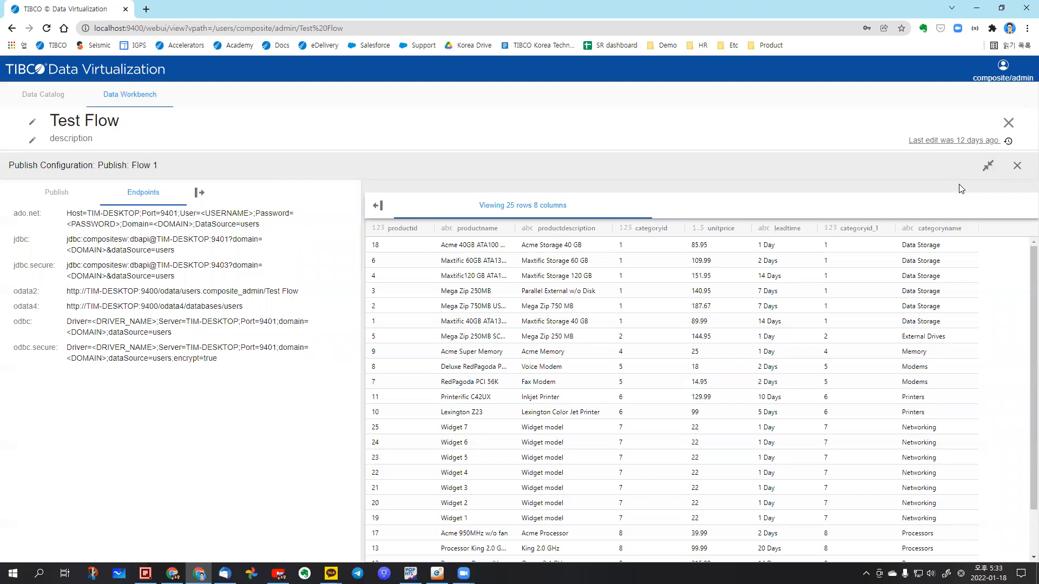
left_click(991, 168)
Step: Create a new flow in the Data Workbench and add two unconfigured datasets to its canvas
left_click(120, 100)
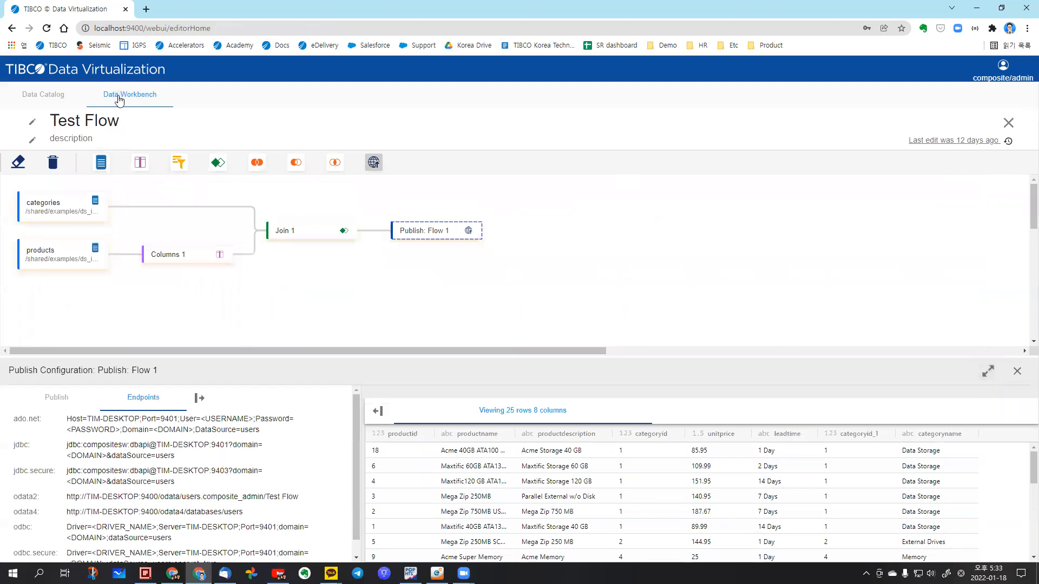
left_click(523, 438)
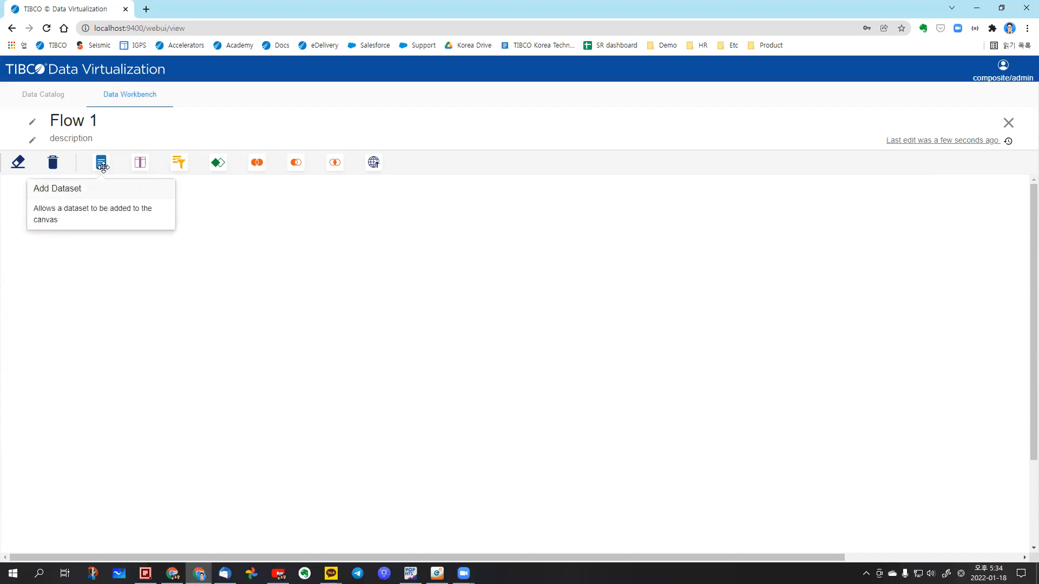
left_click_drag(102, 165, 34, 241)
left_click_drag(101, 162, 57, 269)
Step: Assign the categories table from the ds_inventory data store to the first dataset of the flow
left_click(59, 215)
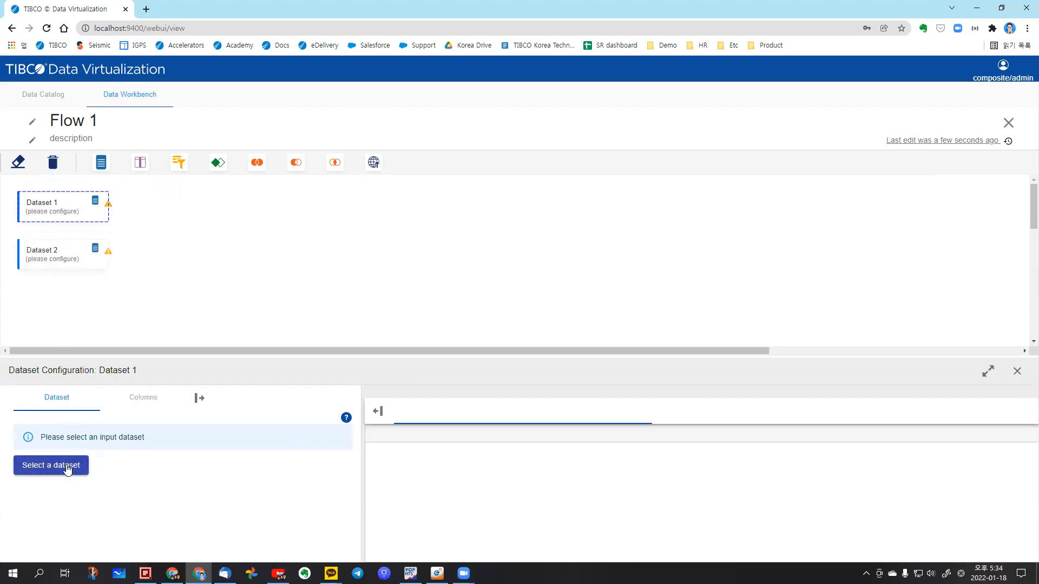
left_click(66, 470)
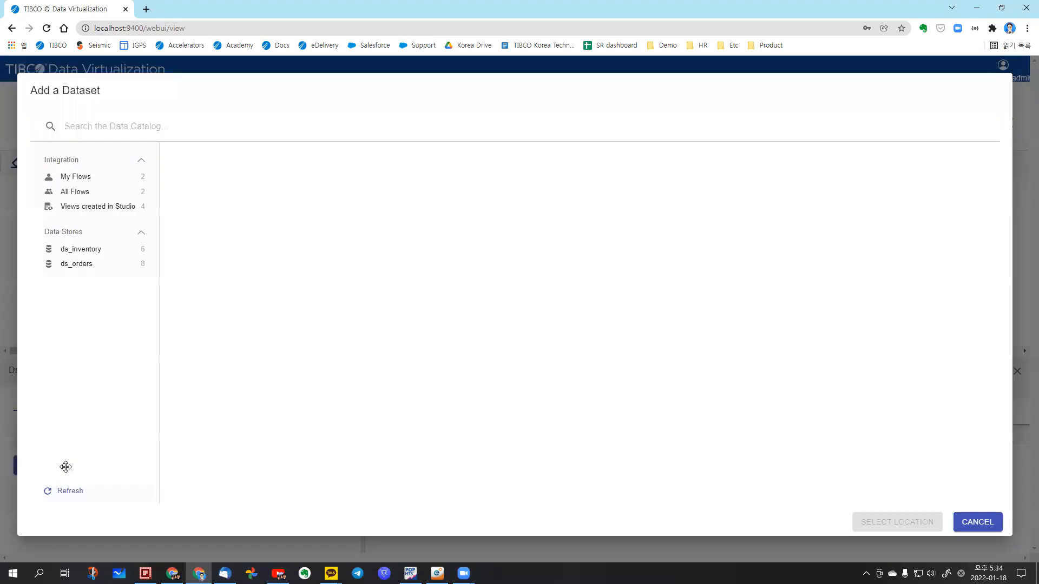
left_click(89, 253)
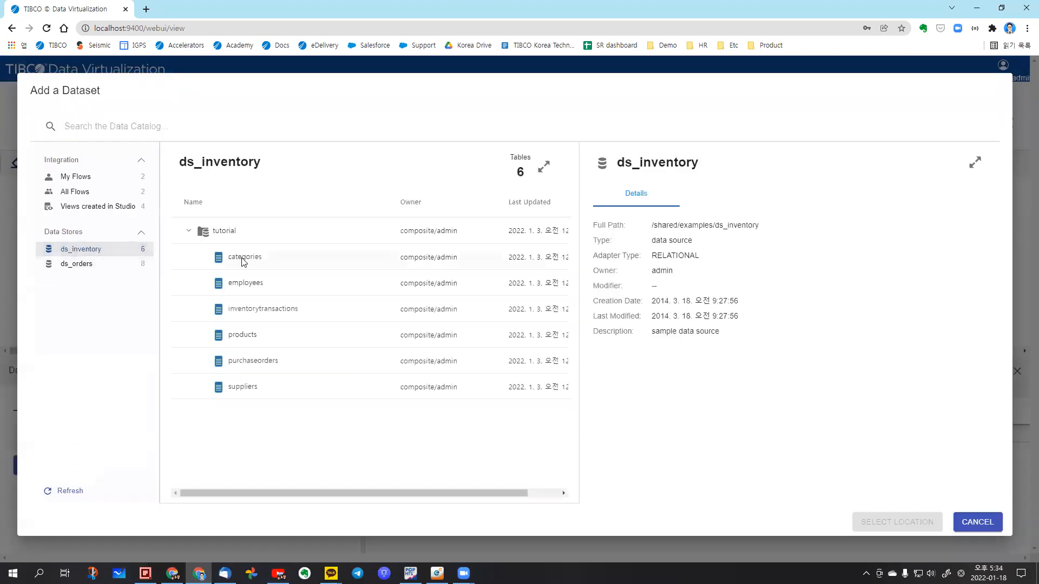
left_click(239, 258)
left_click(898, 523)
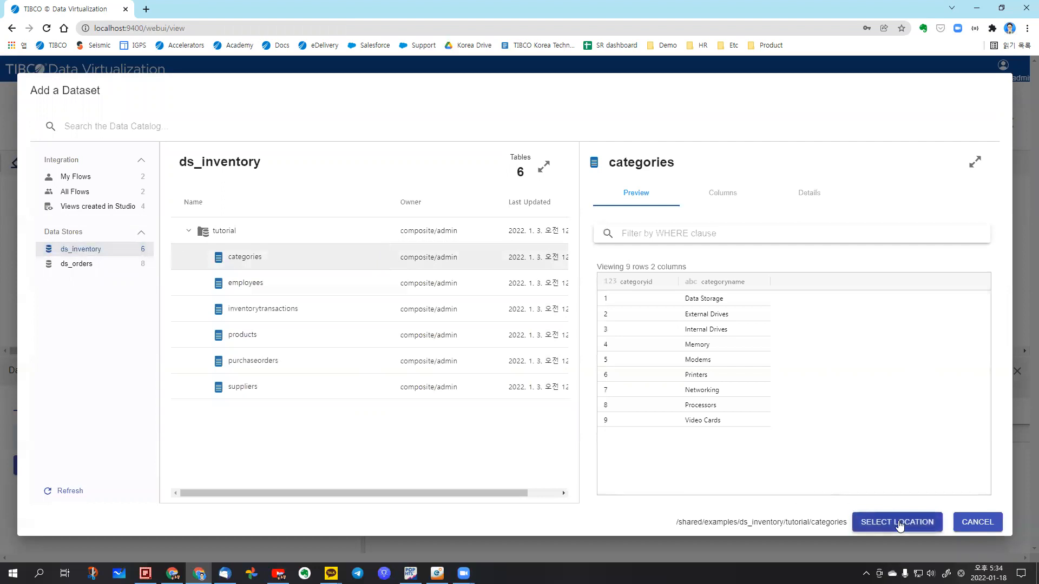
Step: Assign the products table from the ds_inventory data store to the second, unconfigured dataset, after checking the tables in ds_orders
left_click(47, 262)
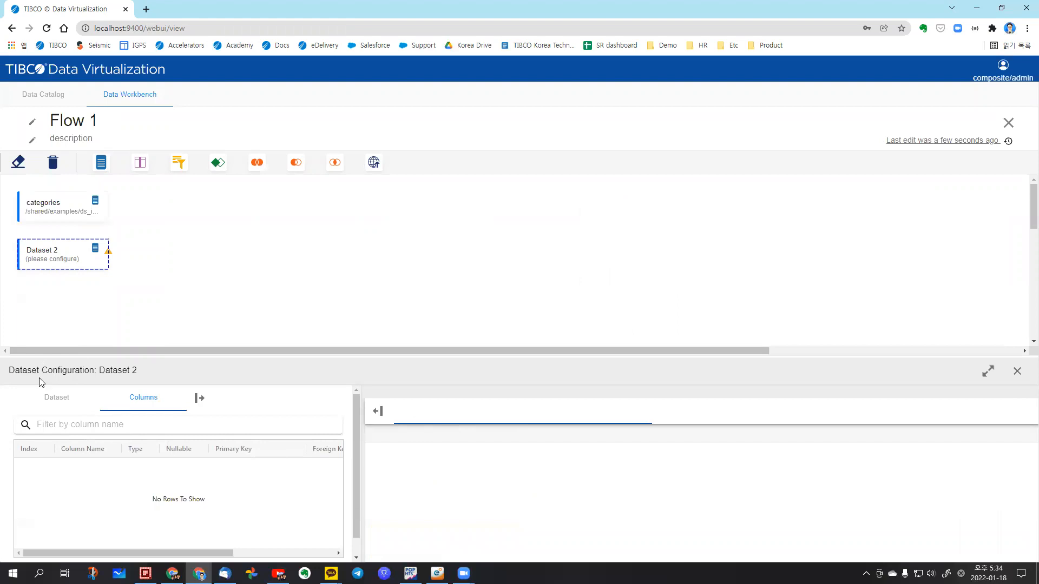
left_click(47, 399)
left_click(94, 466)
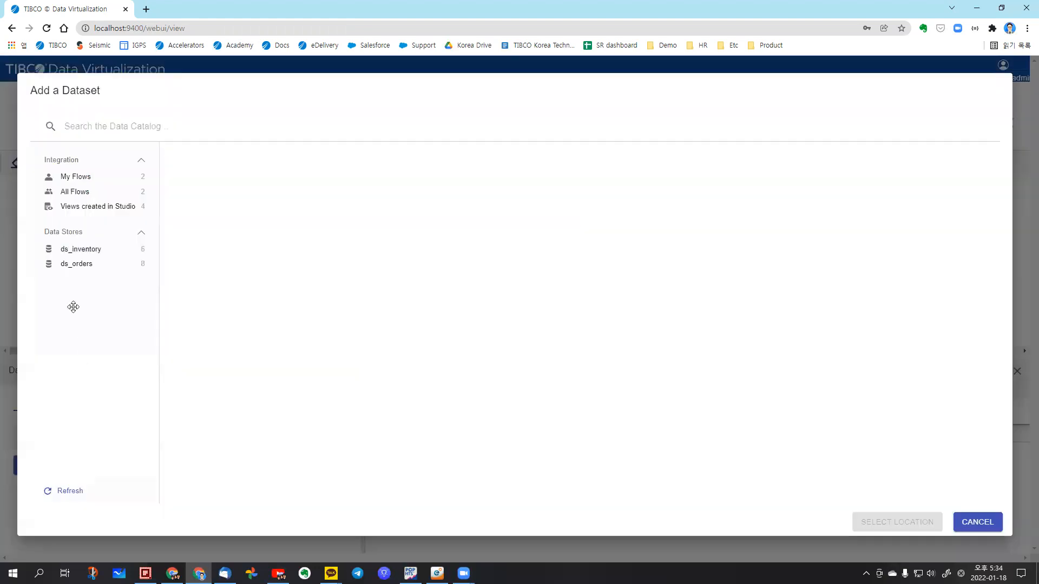
left_click(81, 268)
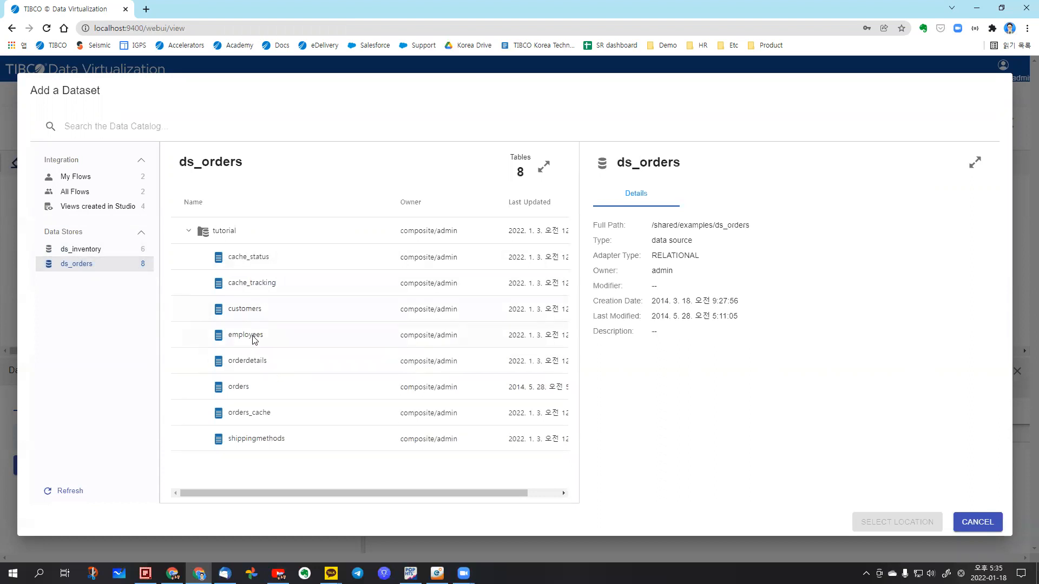
left_click(249, 391)
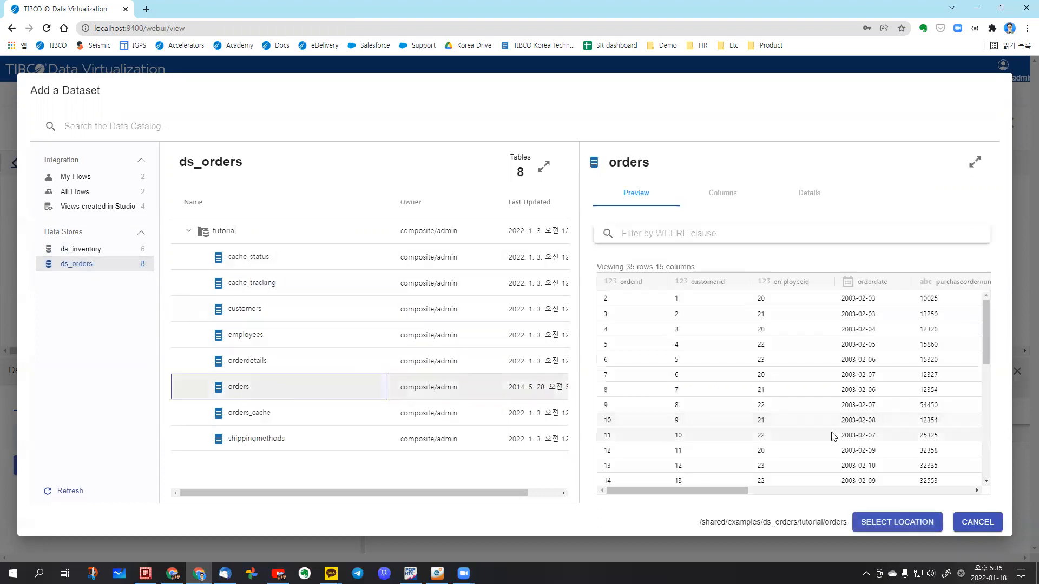
left_click_drag(721, 490, 694, 505)
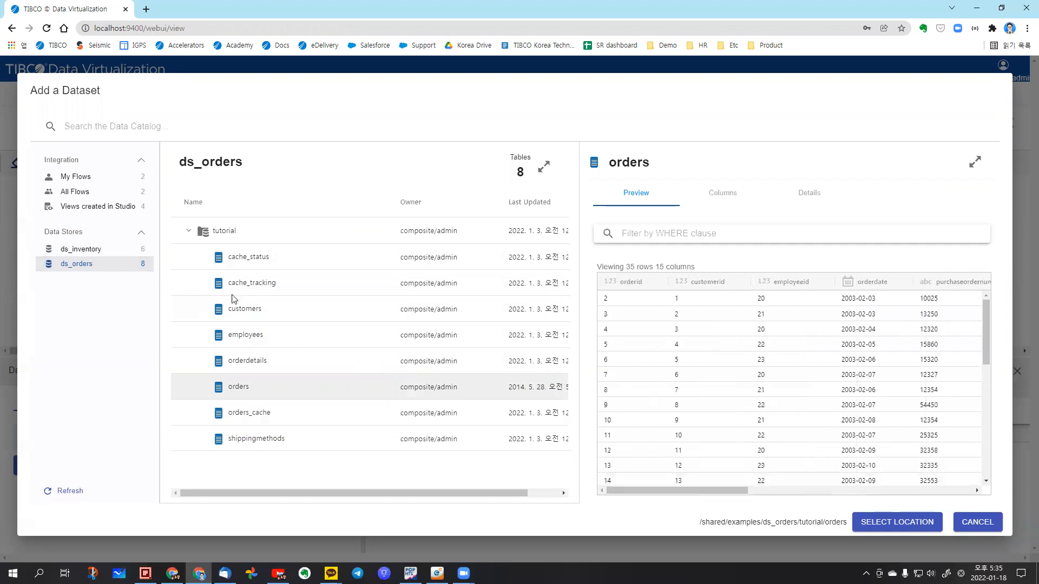
left_click(286, 311)
left_click(103, 250)
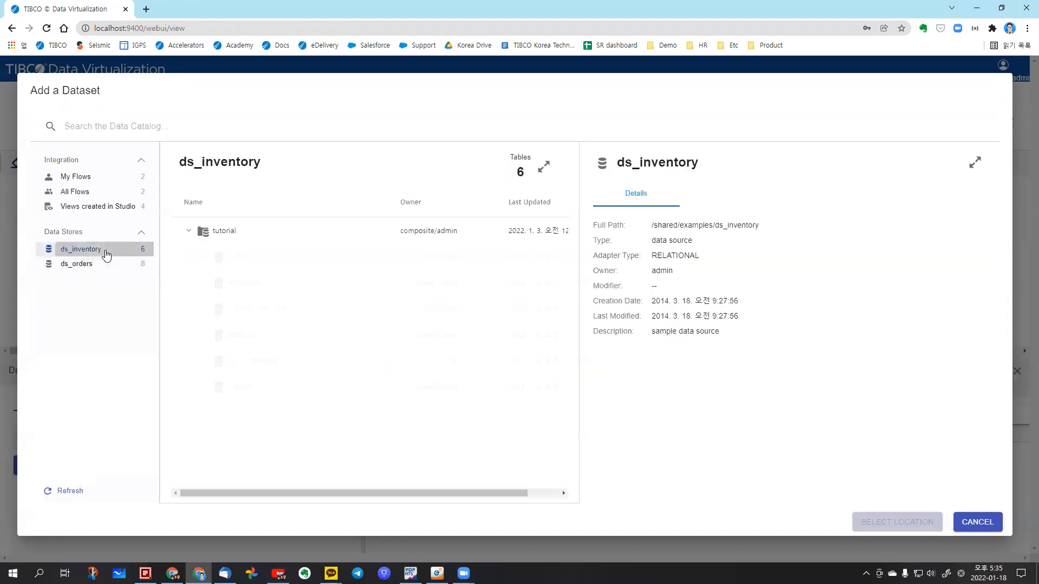
left_click(259, 336)
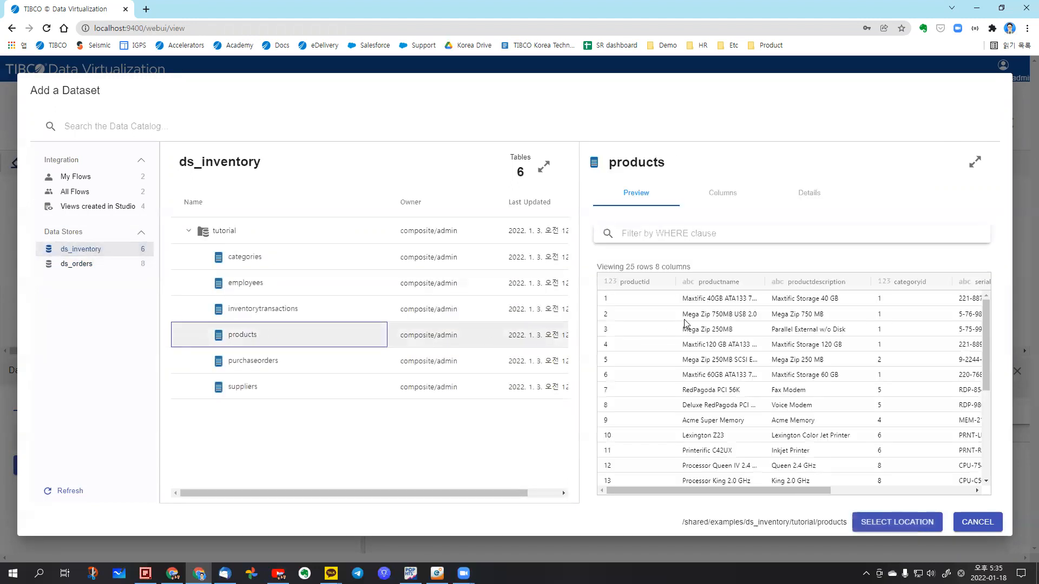
left_click(891, 519)
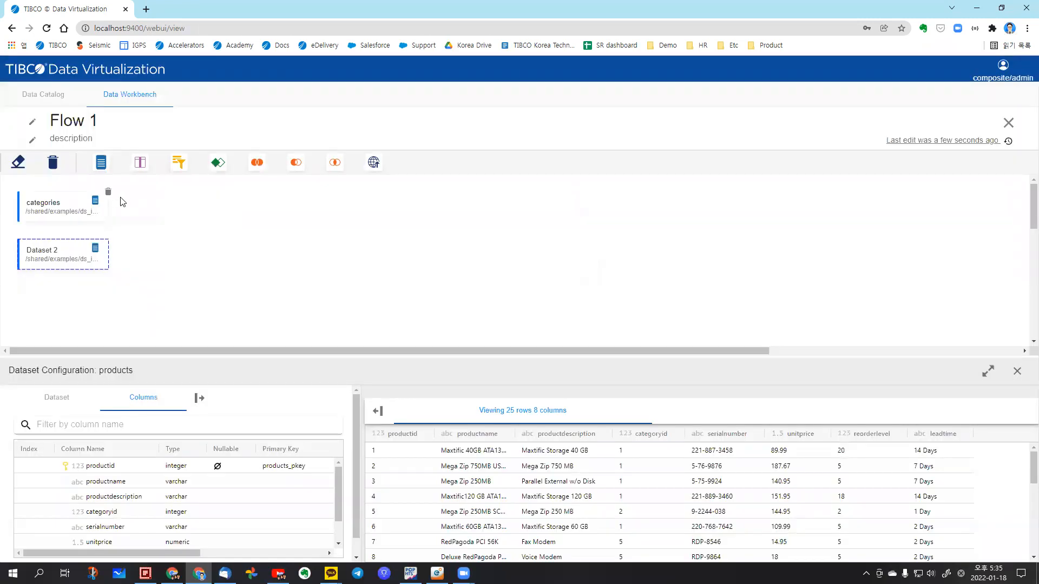
Step: Add a Columns operator fed by the products dataset and exclude the serialnumber and reorderlevel columns
left_click(139, 162)
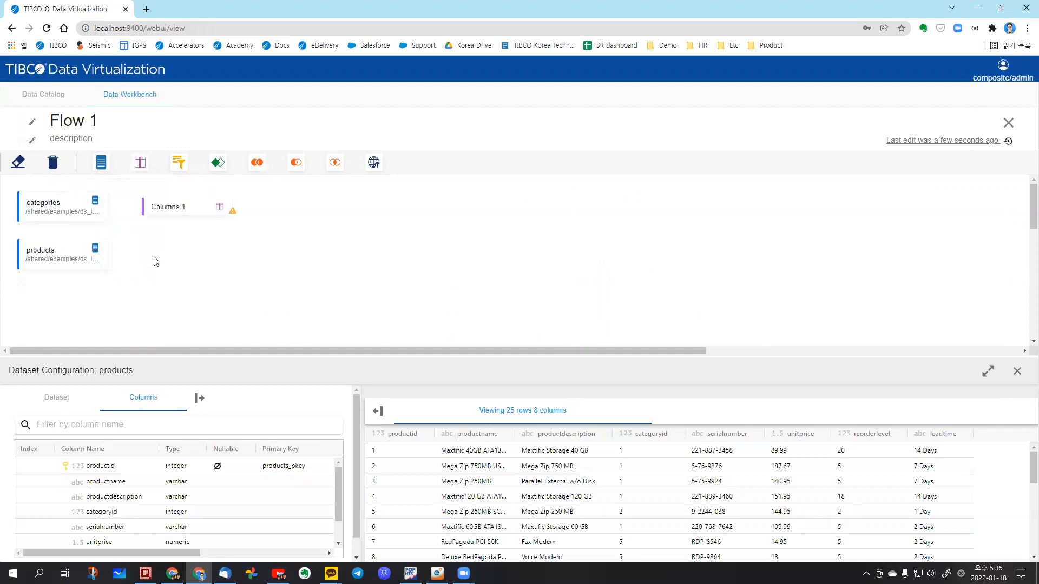
left_click_drag(63, 262, 154, 213)
left_click(231, 199)
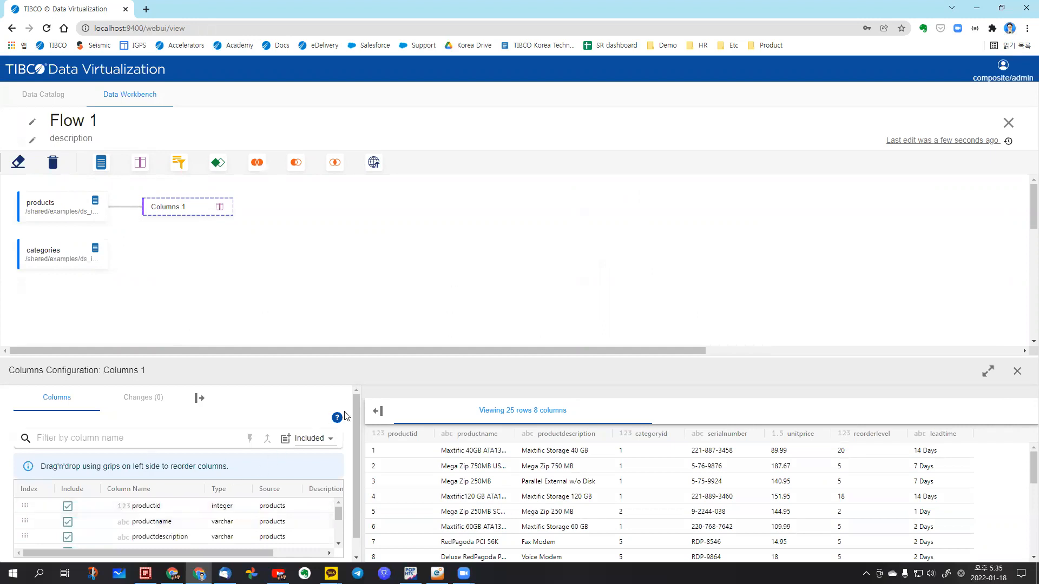
left_click(986, 373)
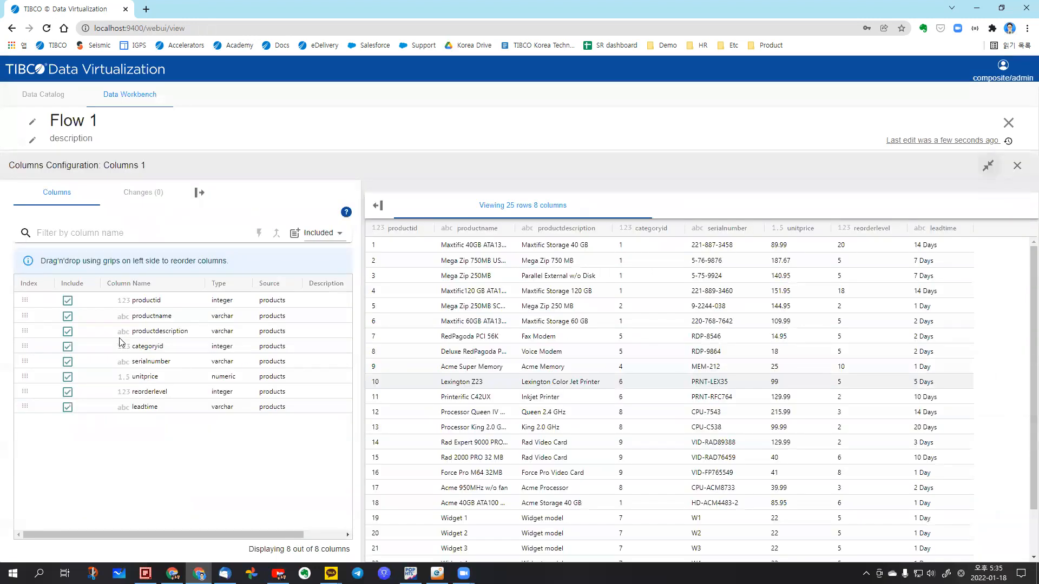
left_click(68, 361)
left_click(68, 377)
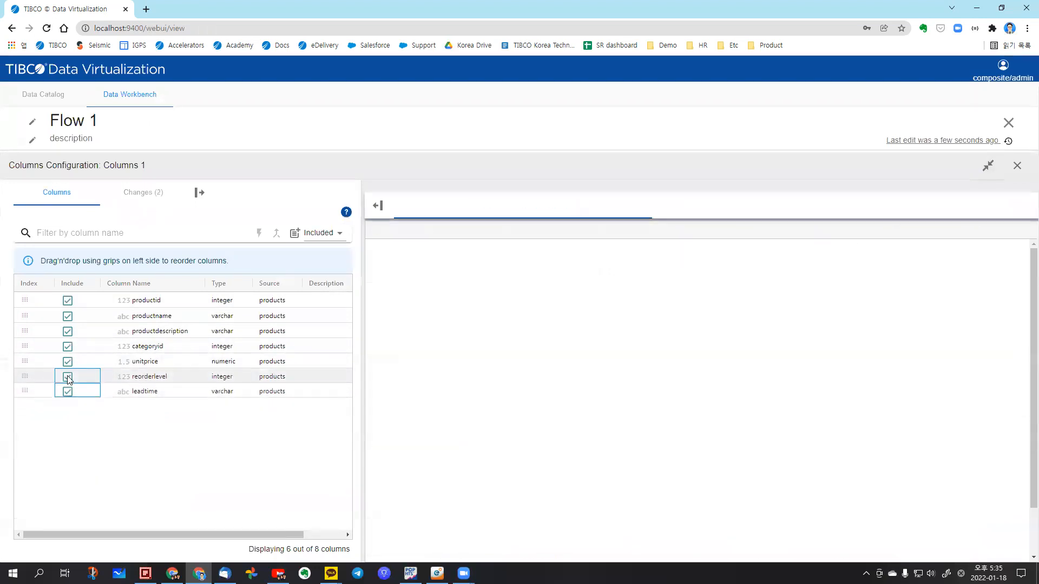
left_click(982, 168)
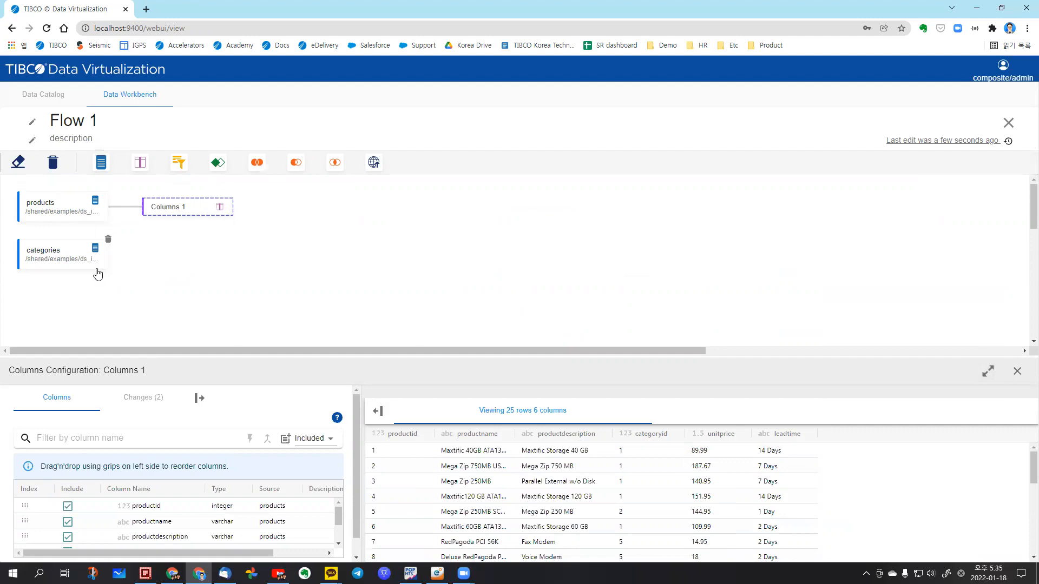
Step: Add a Join operator and connect both the categories dataset and the Columns 1 operator to it
left_click_drag(218, 163, 293, 238)
left_click_drag(95, 257, 144, 262)
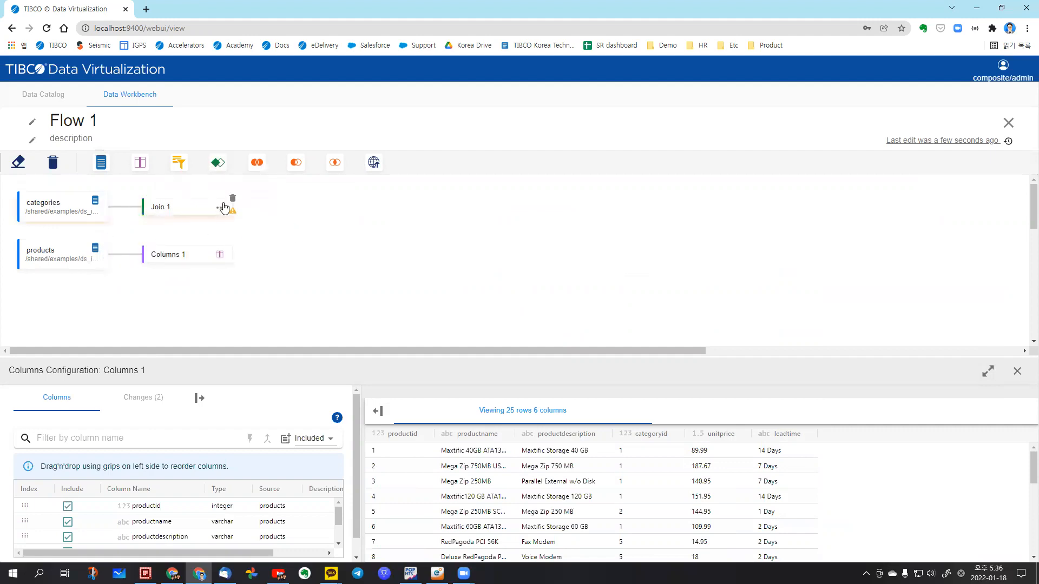
left_click_drag(220, 253, 153, 219)
left_click_drag(220, 255, 145, 216)
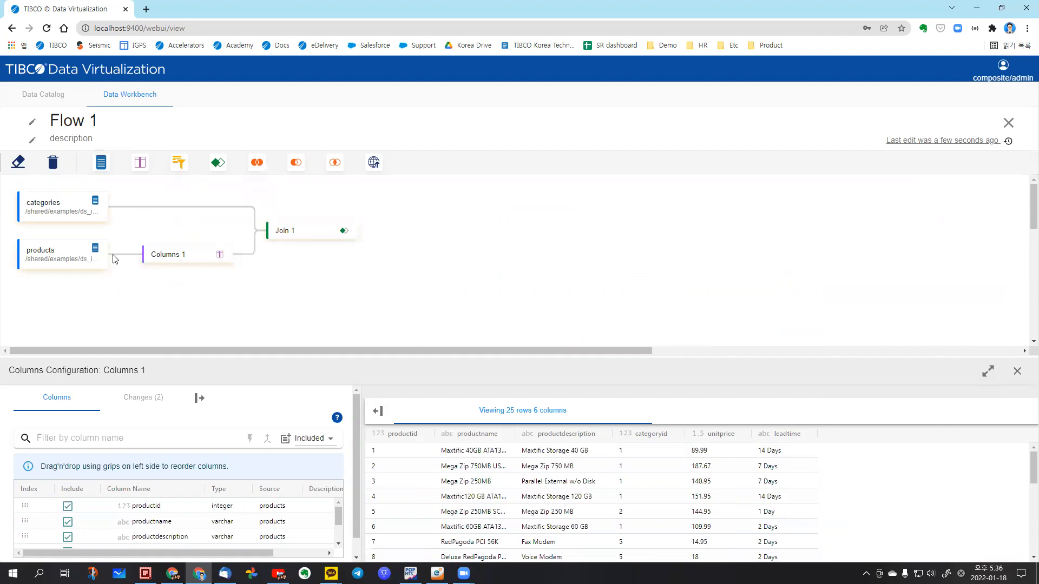
Step: Set the join type of Join 1 to Inner Join and check its join condition
left_click(292, 230)
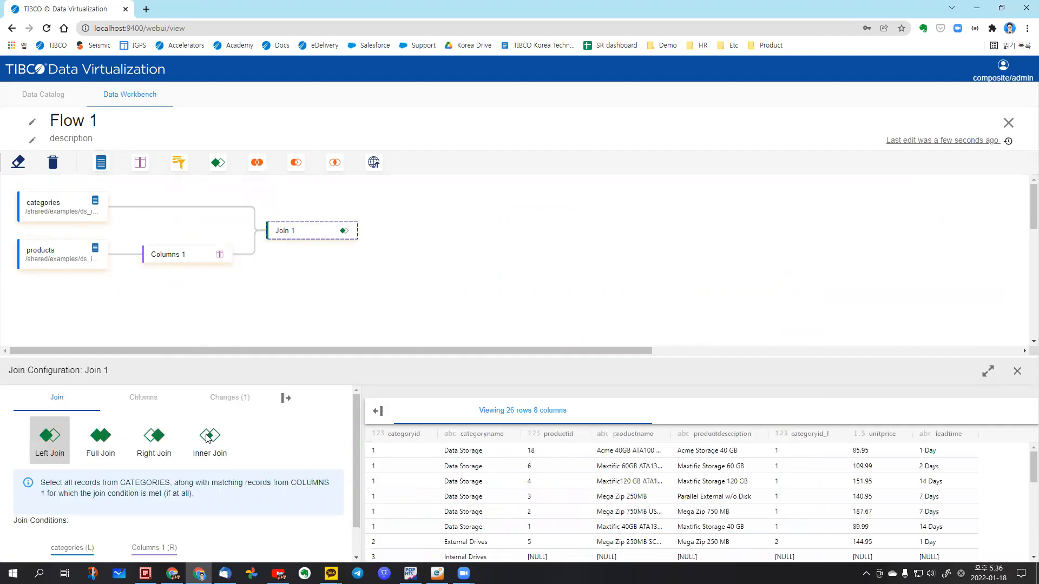
left_click(209, 439)
scroll(247, 461, "down", 1)
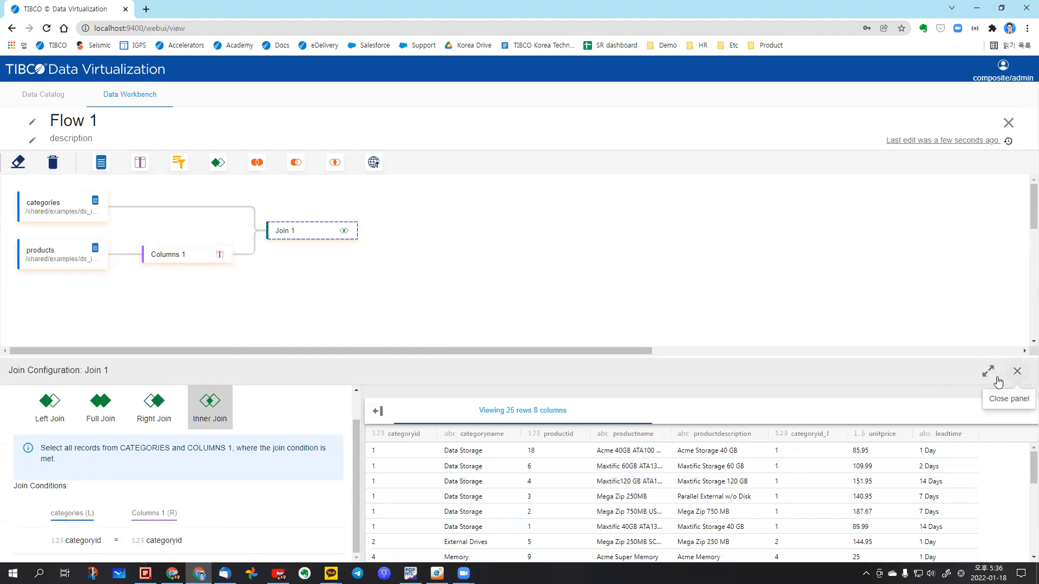
Step: Try out a second condition on the join, exploring its comparison operators, AND/OR options and column choices, and discard it
left_click(978, 371)
mouse_move(186, 358)
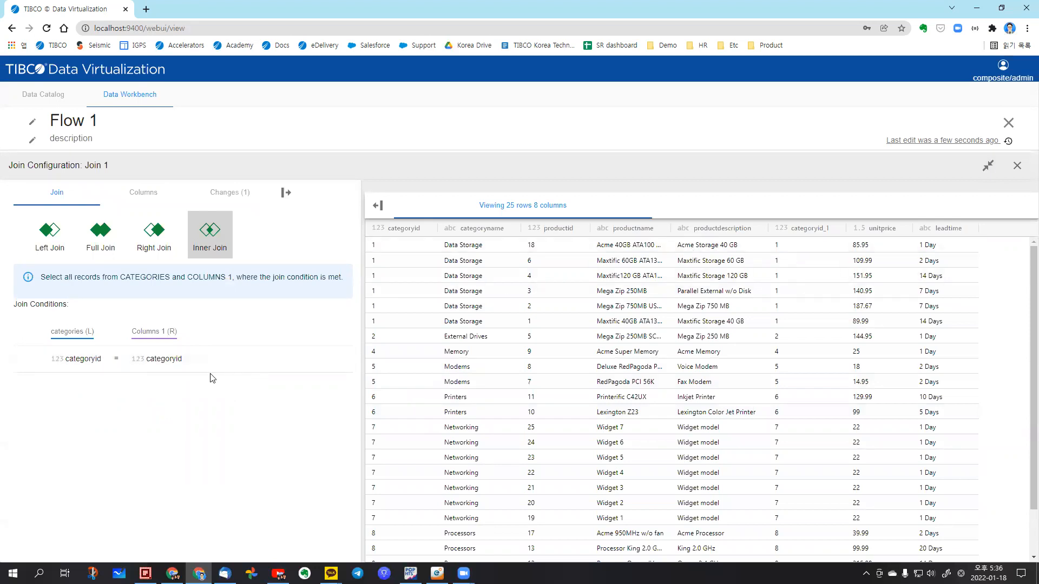
left_click(200, 359)
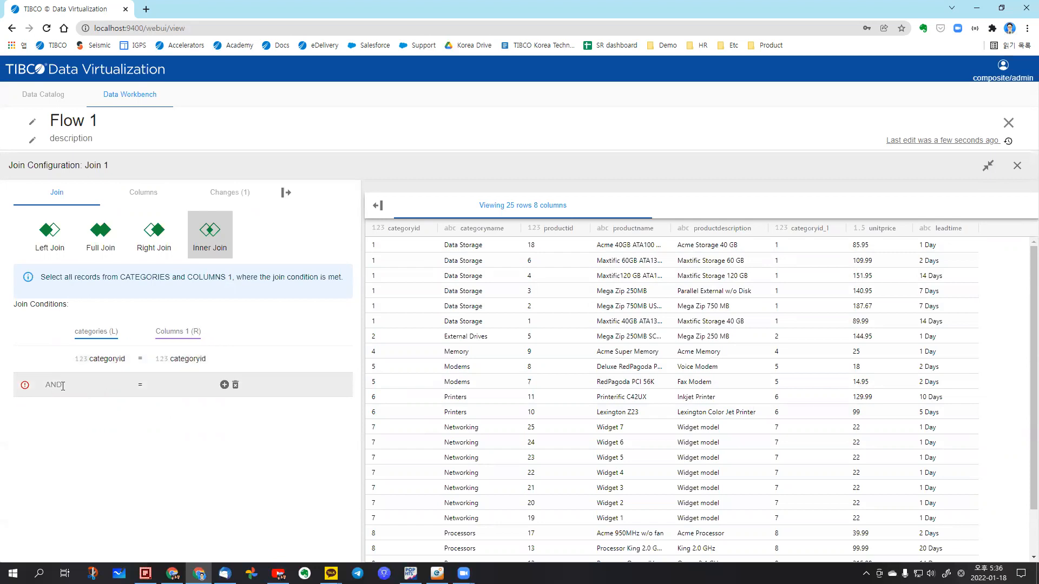
left_click(141, 387)
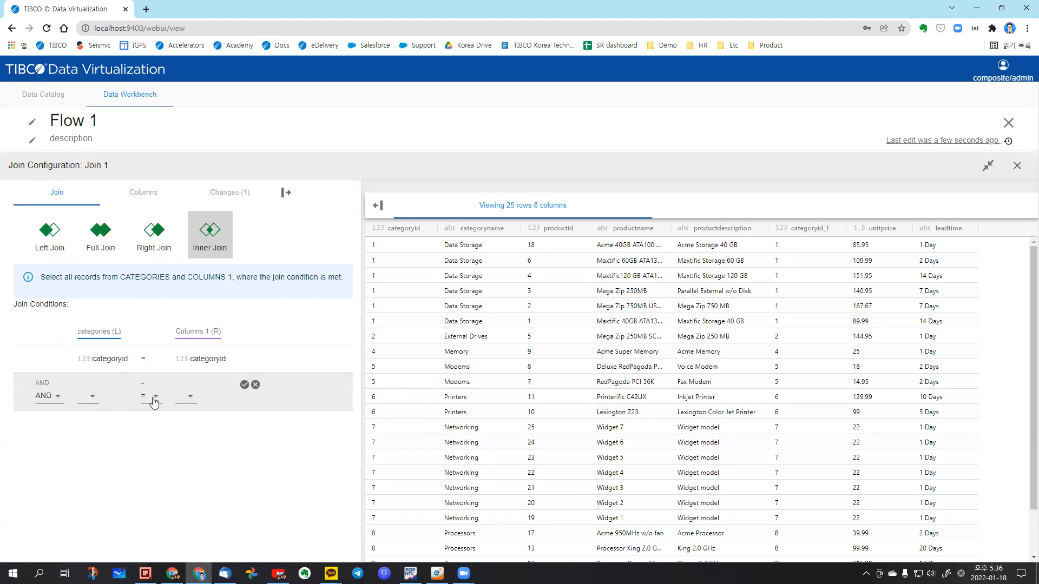
left_click(155, 399)
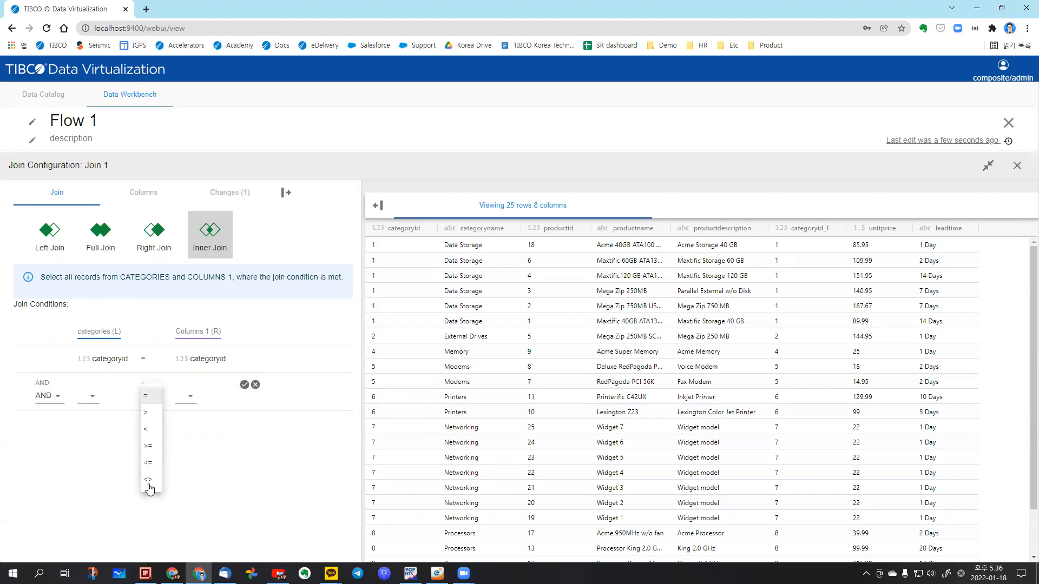
left_click(60, 414)
left_click(55, 400)
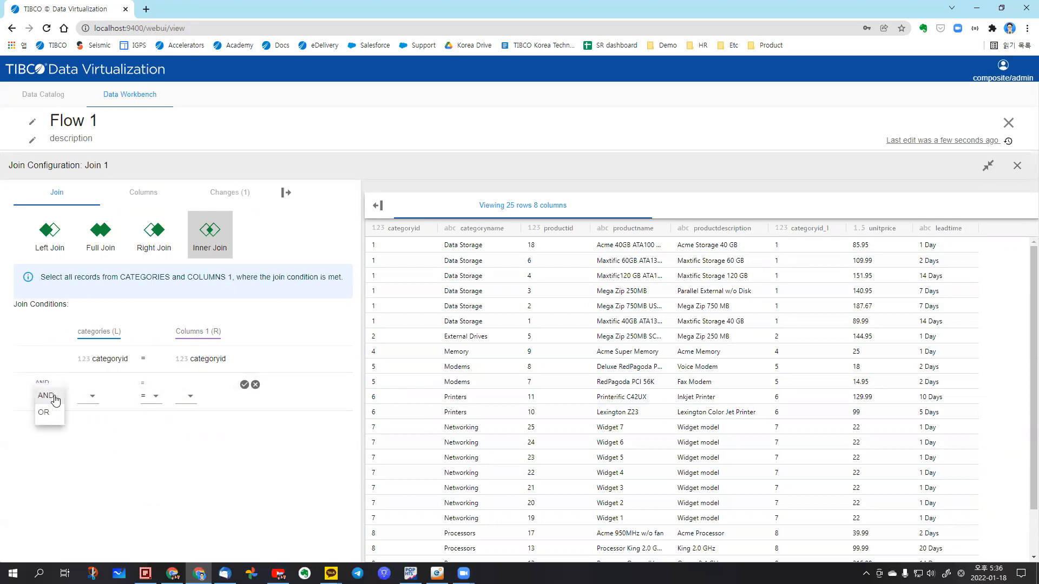
left_click(55, 398)
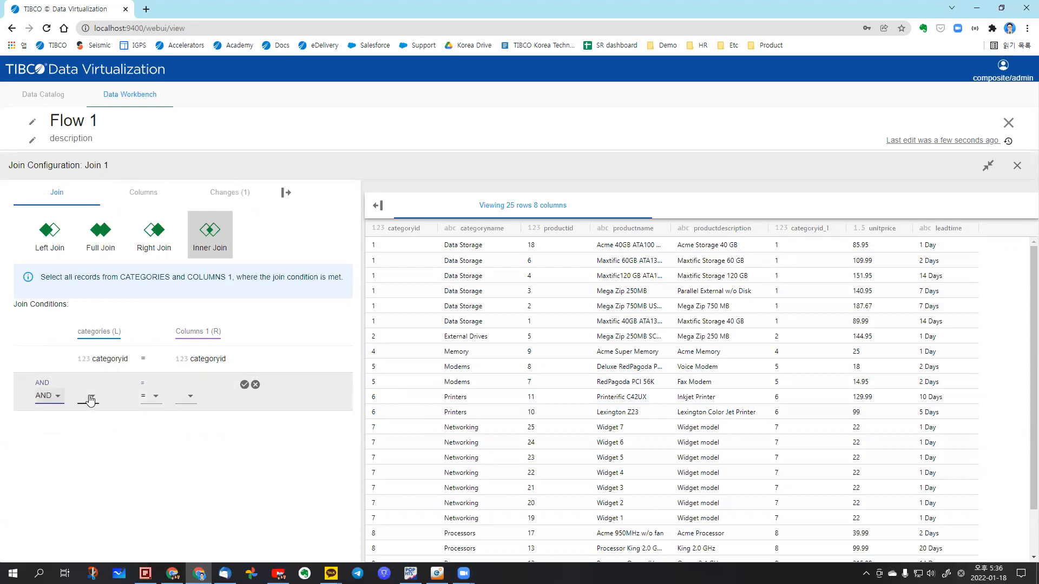
left_click(88, 397)
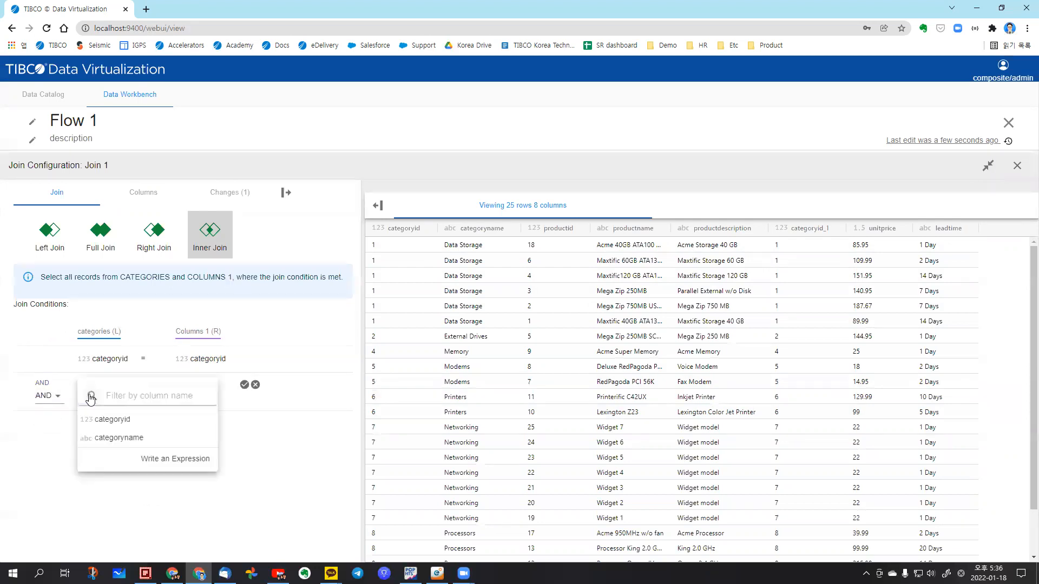
left_click(273, 464)
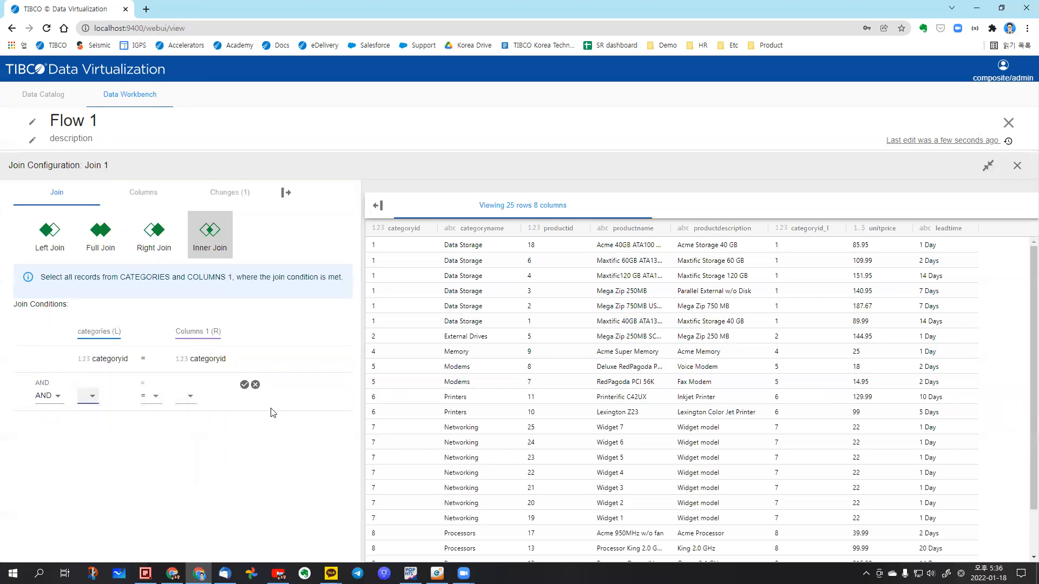
left_click(254, 385)
left_click(236, 385)
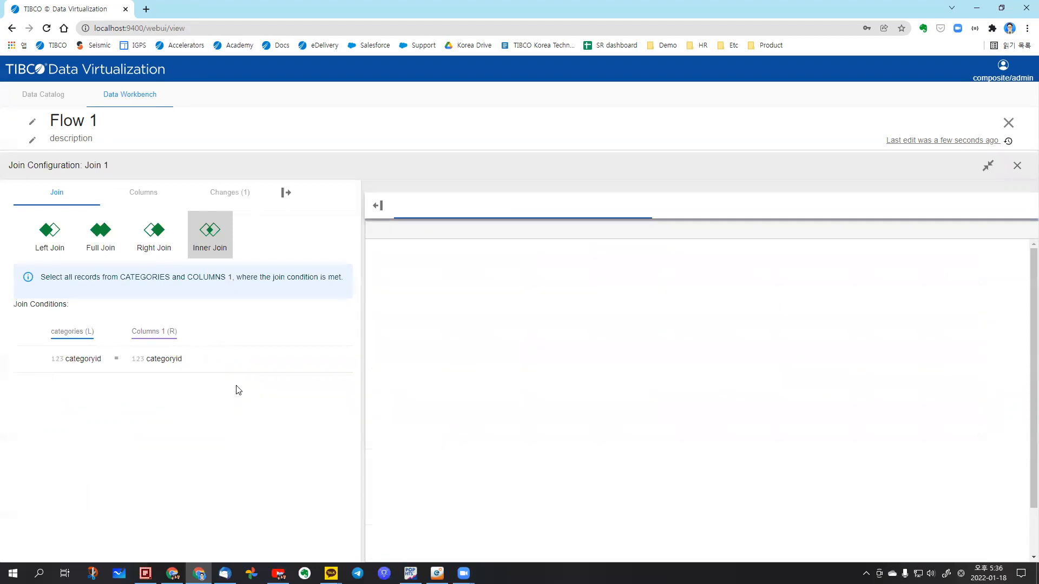
left_click(988, 166)
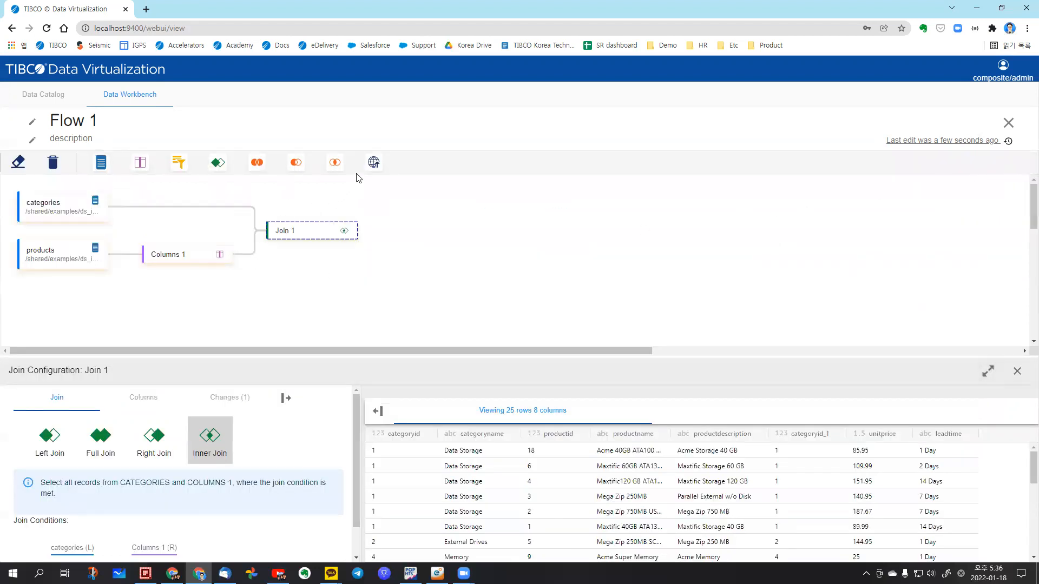
Step: Publish the flow by connecting Join 1 to a new Publish operator, and view its publish location and endpoints
left_click_drag(374, 163, 422, 241)
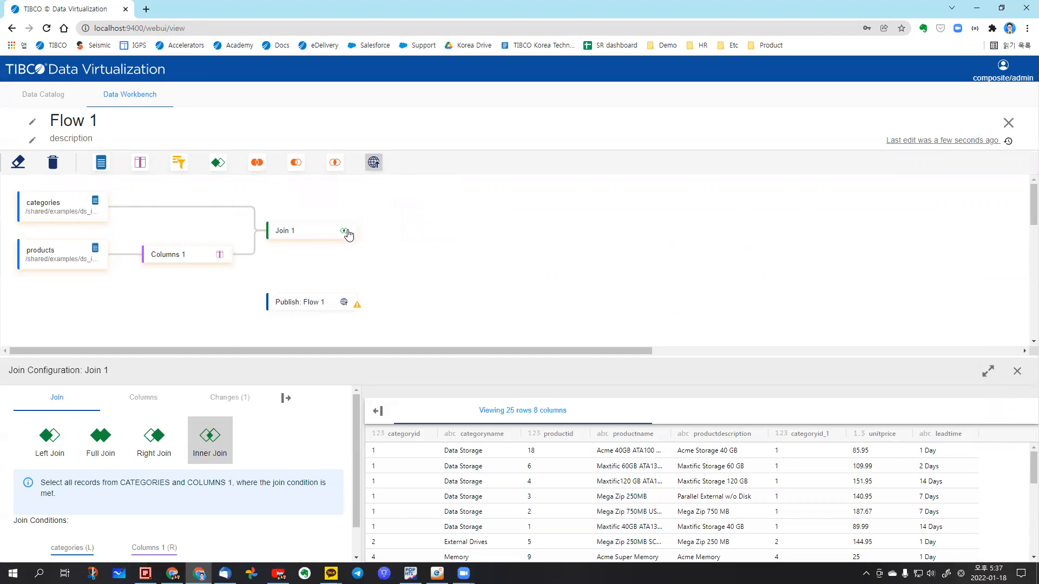
left_click_drag(348, 235, 271, 304)
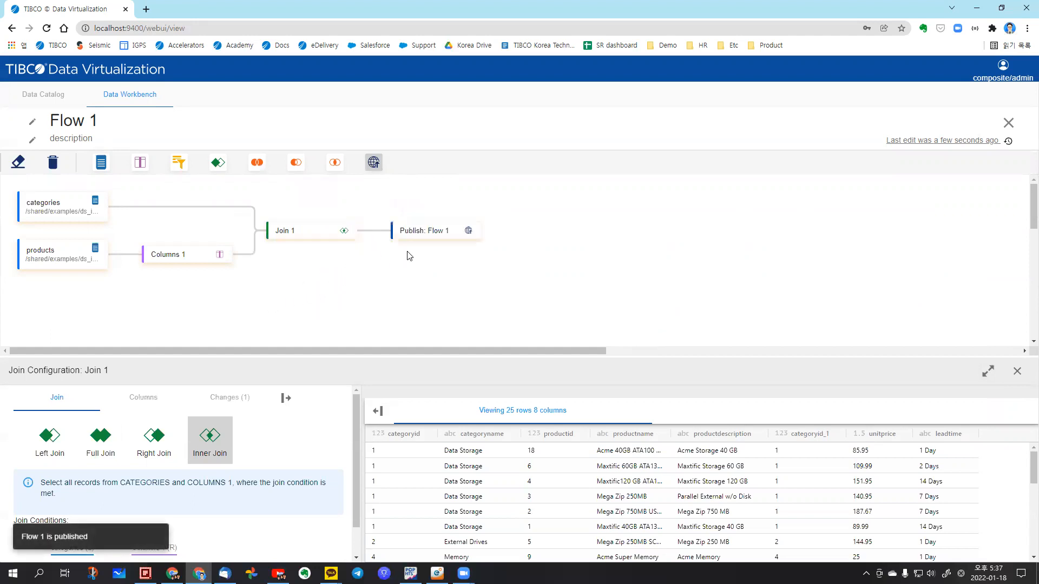
left_click(421, 234)
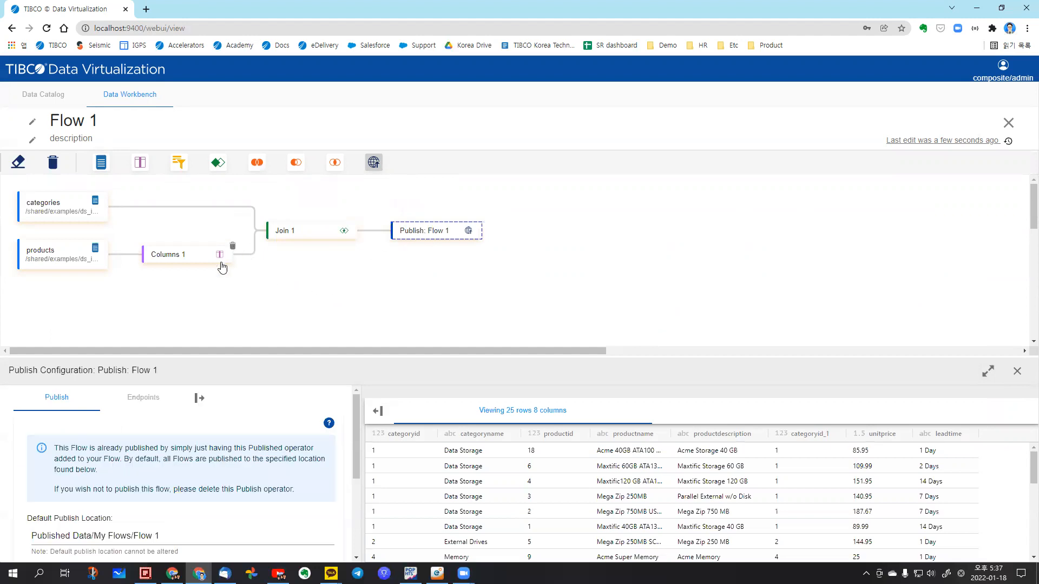
left_click(141, 398)
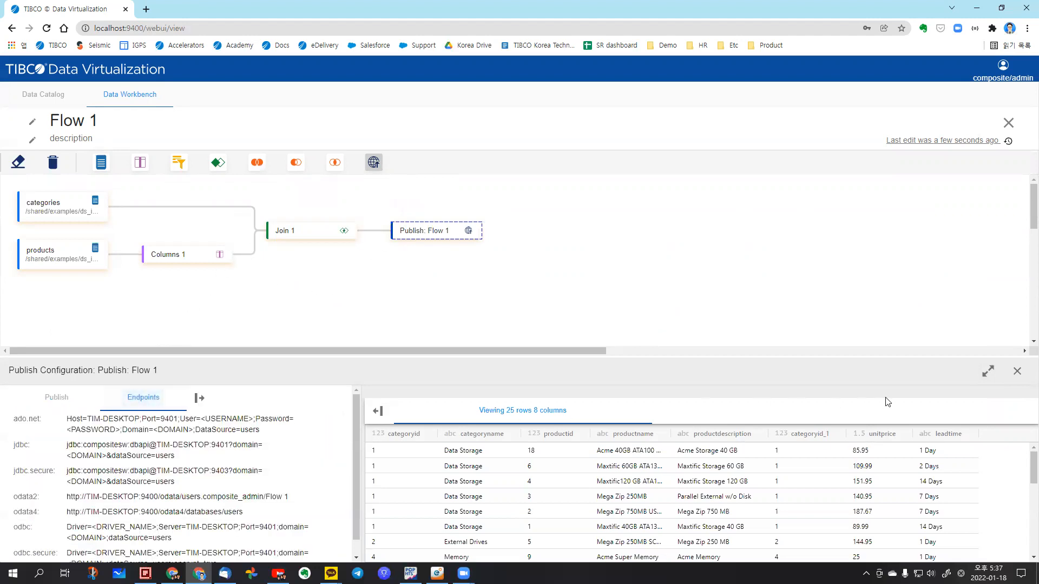